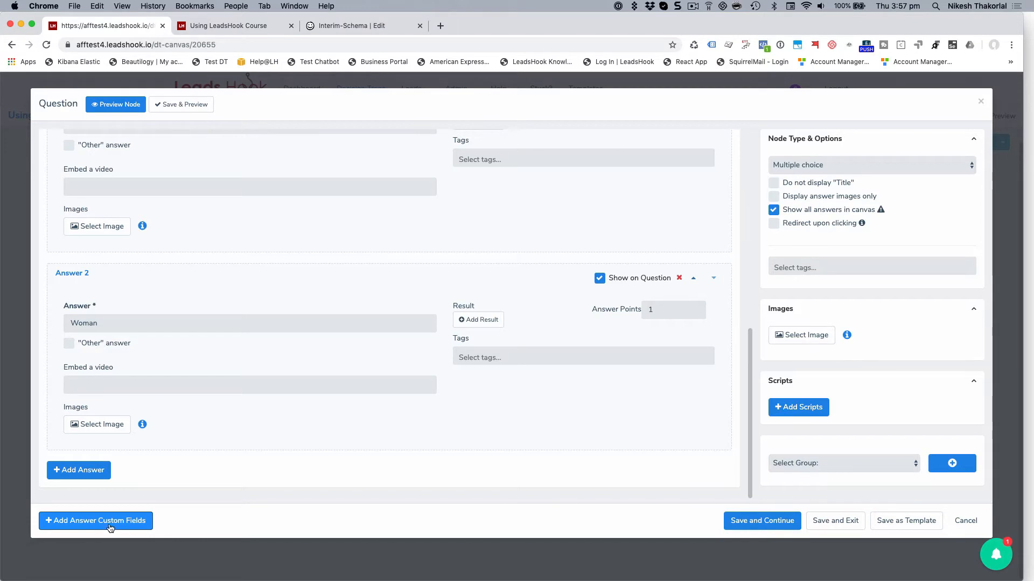
- Enable the auto-generated custom field for the "Are you a man or a woman?" question and expand its label and type settings
scroll(229, 470, up, 2)
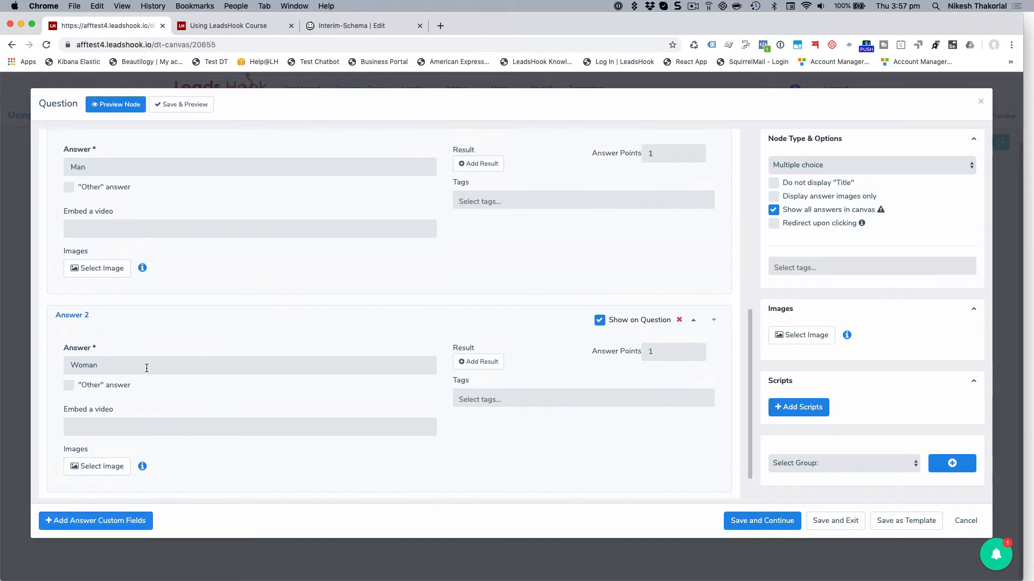
scroll(225, 458, down, 2)
scroll(261, 460, up, 10)
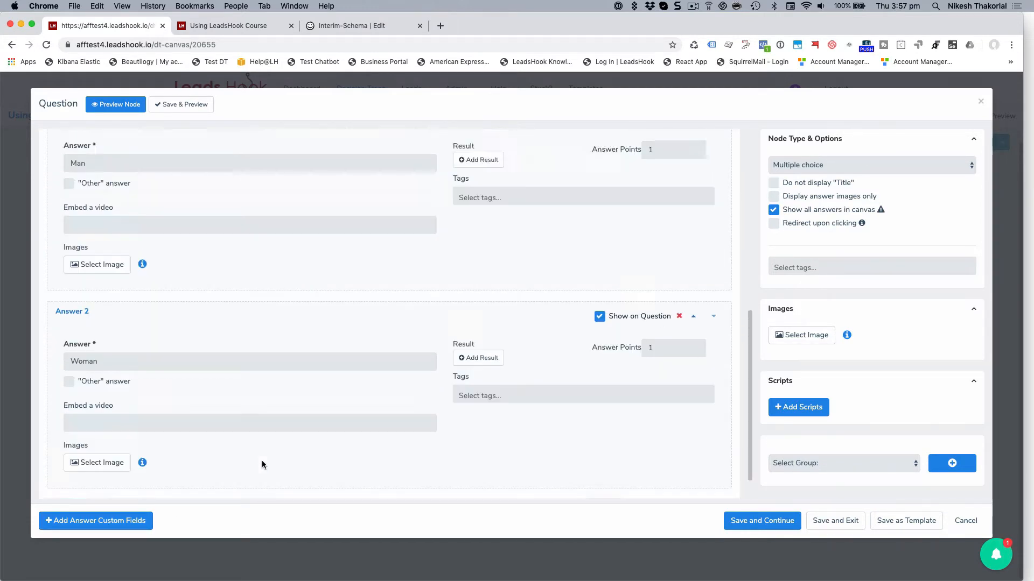
scroll(261, 461, up, 1)
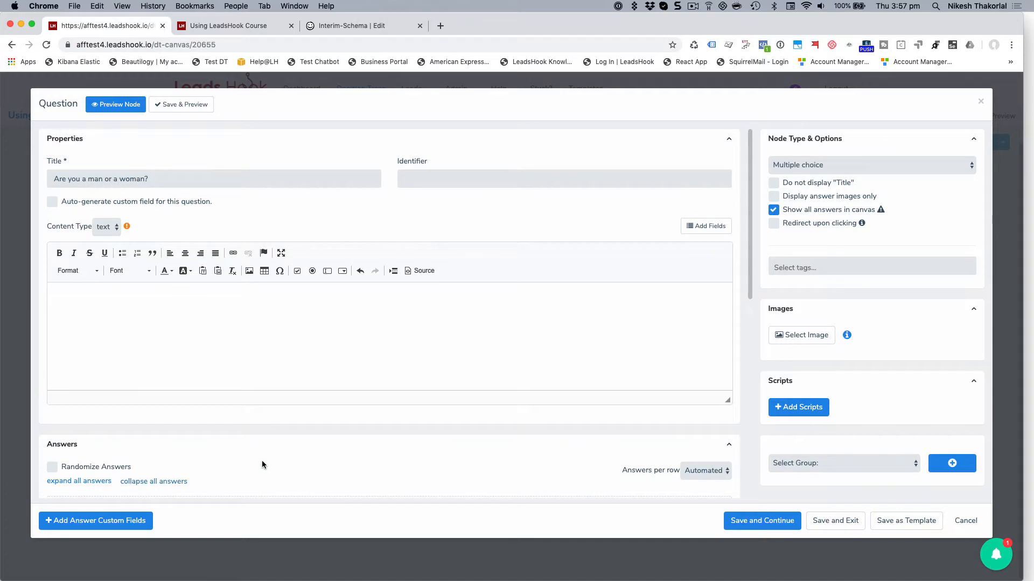
click(52, 203)
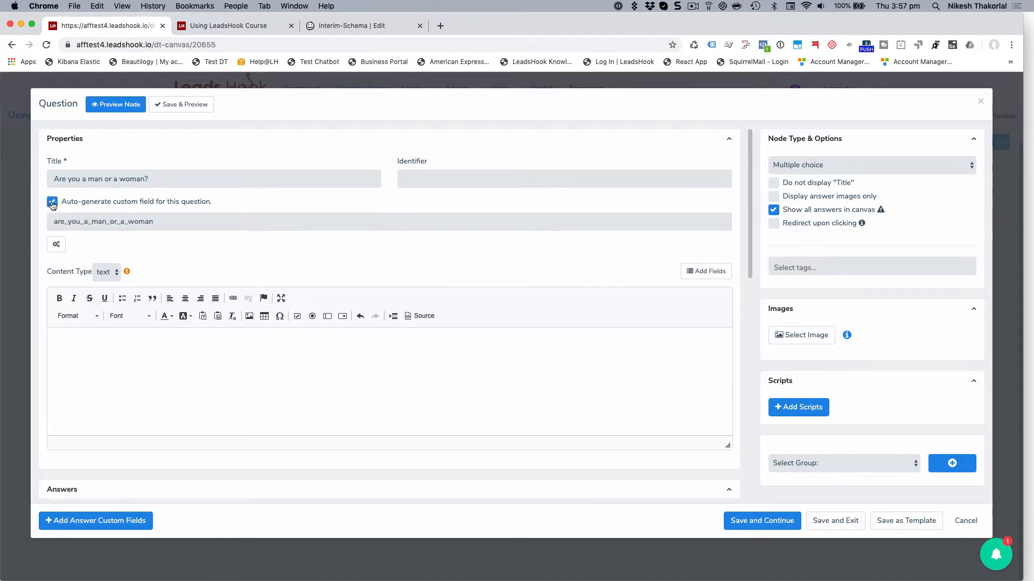
click(56, 244)
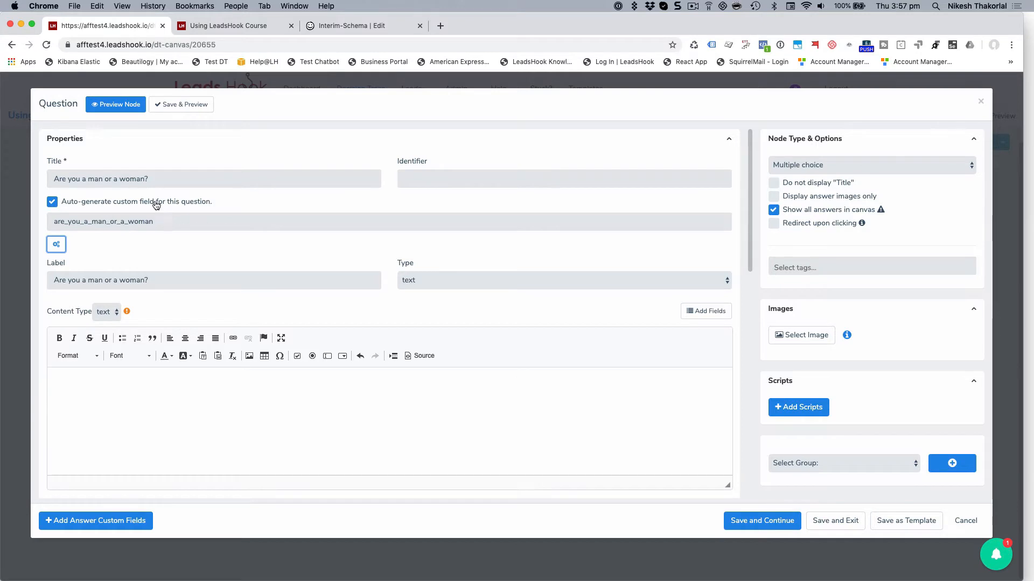
- Rename the question's auto-generated custom field to gender_test
double_click(79, 213)
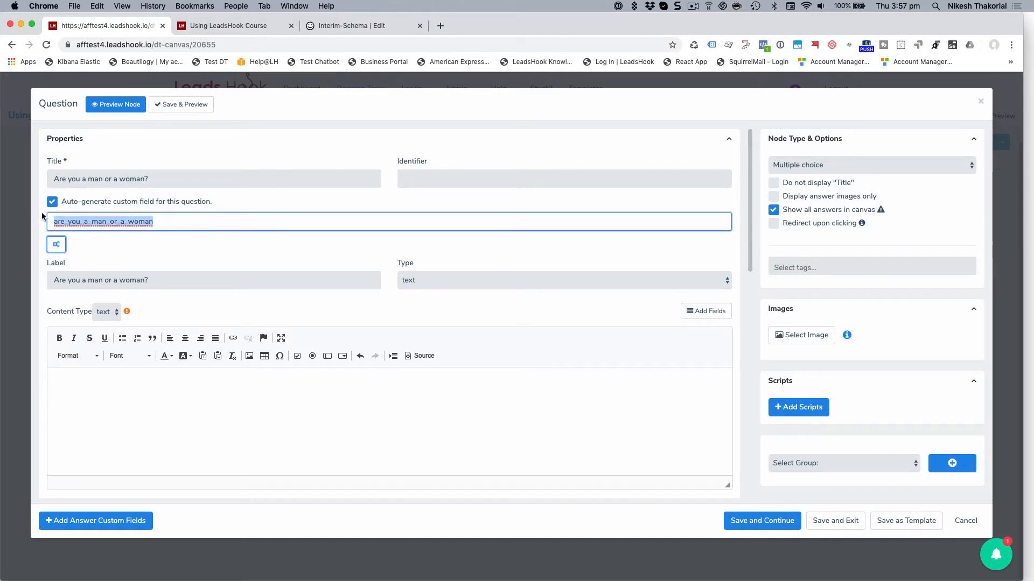
text(gender)
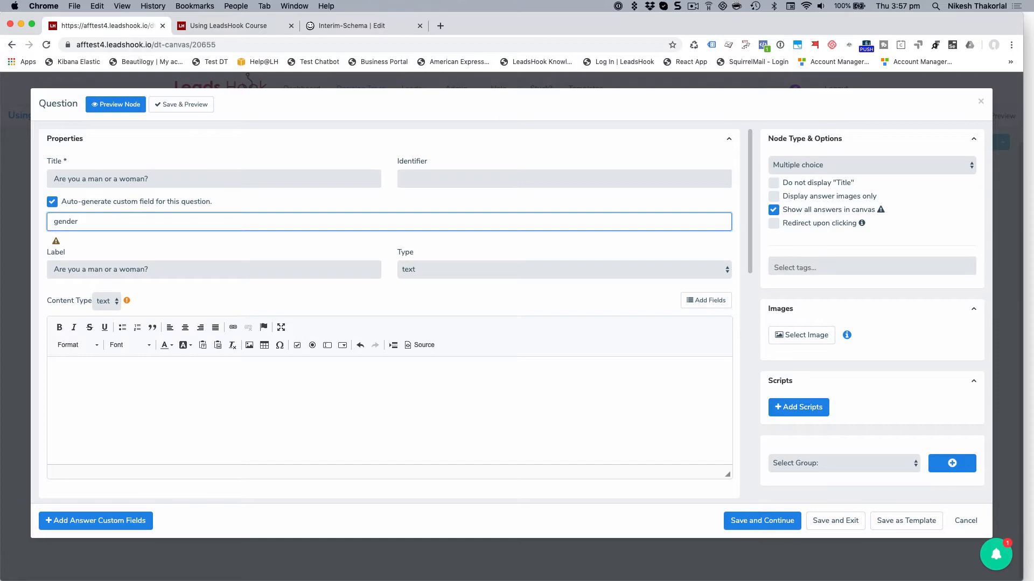
text(_test)
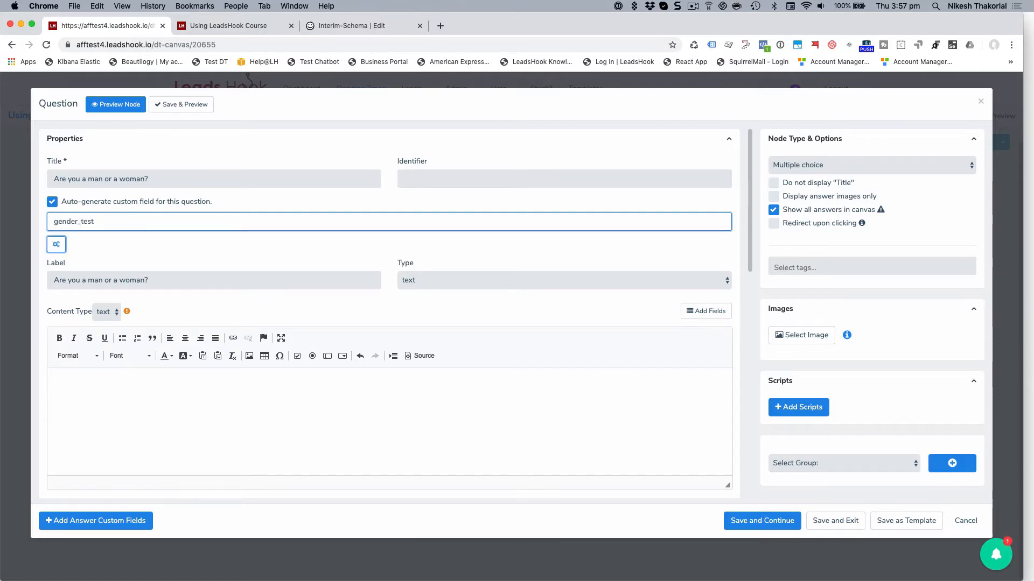
- Set the label of the auto-generated custom field to "Gender Test"
click(140, 273)
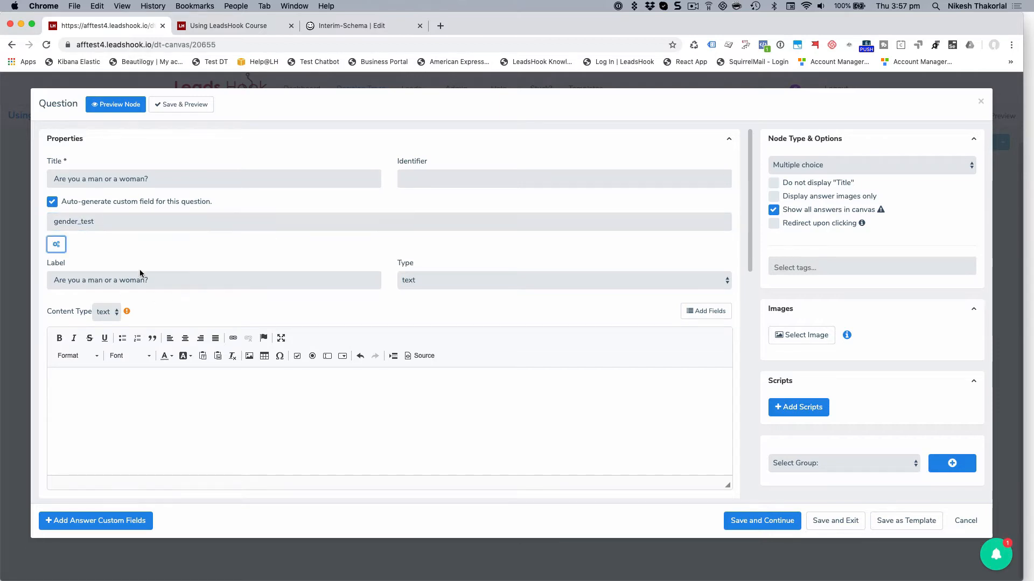
triple_click(153, 280)
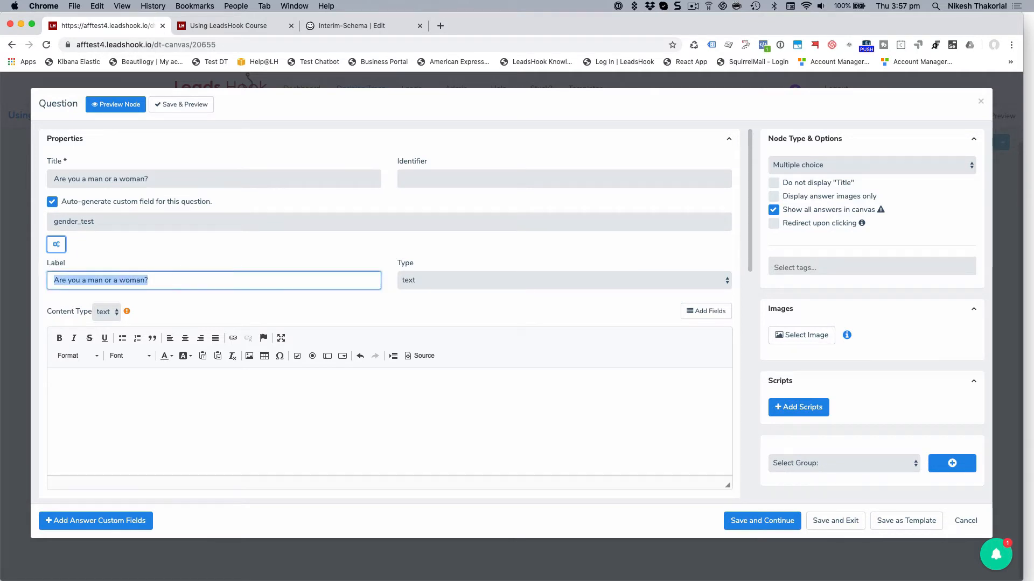
text(Gedner )
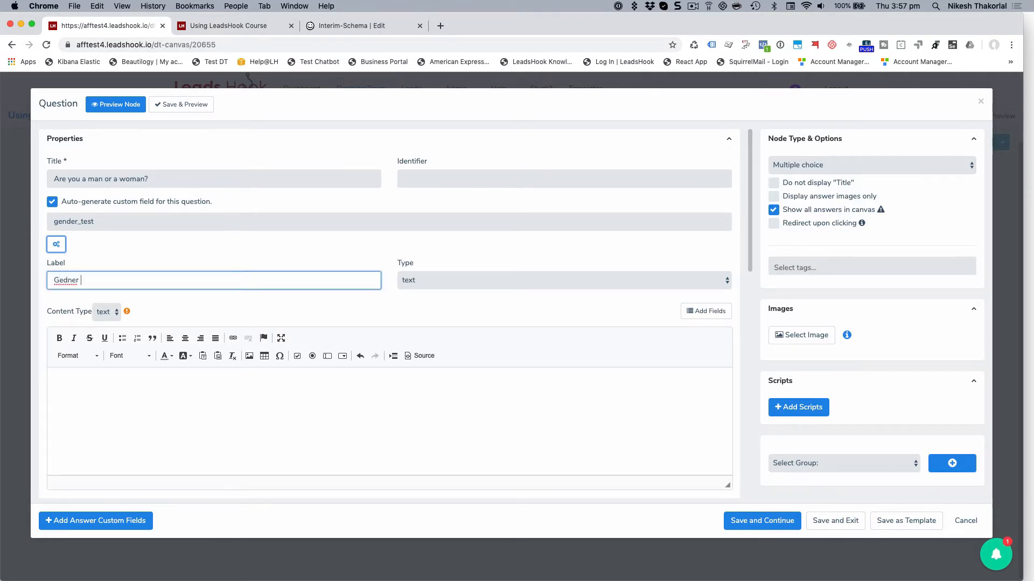
text(Test)
click(66, 279)
key(BackSpace)
text(d)
click(108, 259)
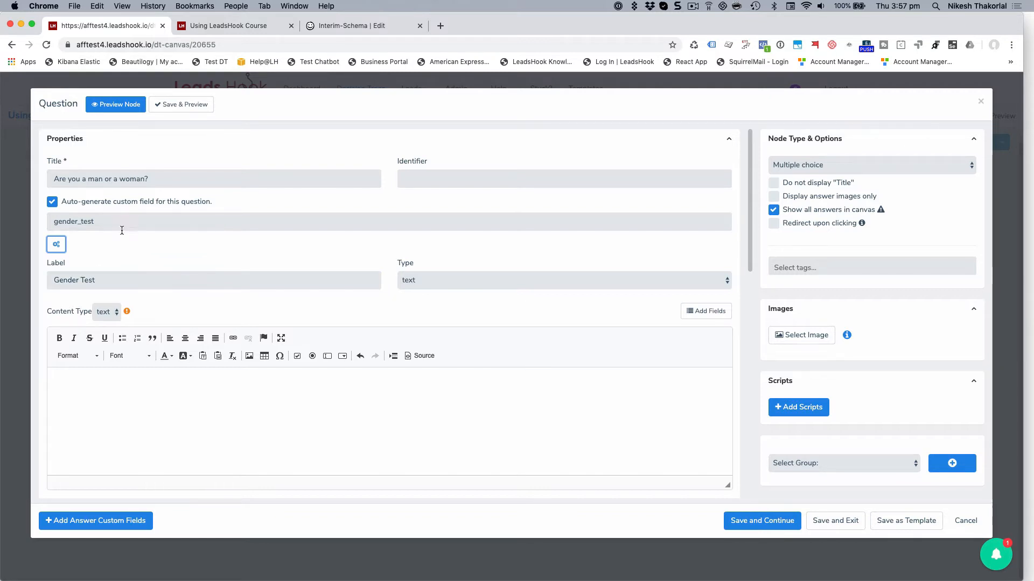
- Examine the gender_test values assigned to the Man and Woman answers
scroll(245, 305, down, 6)
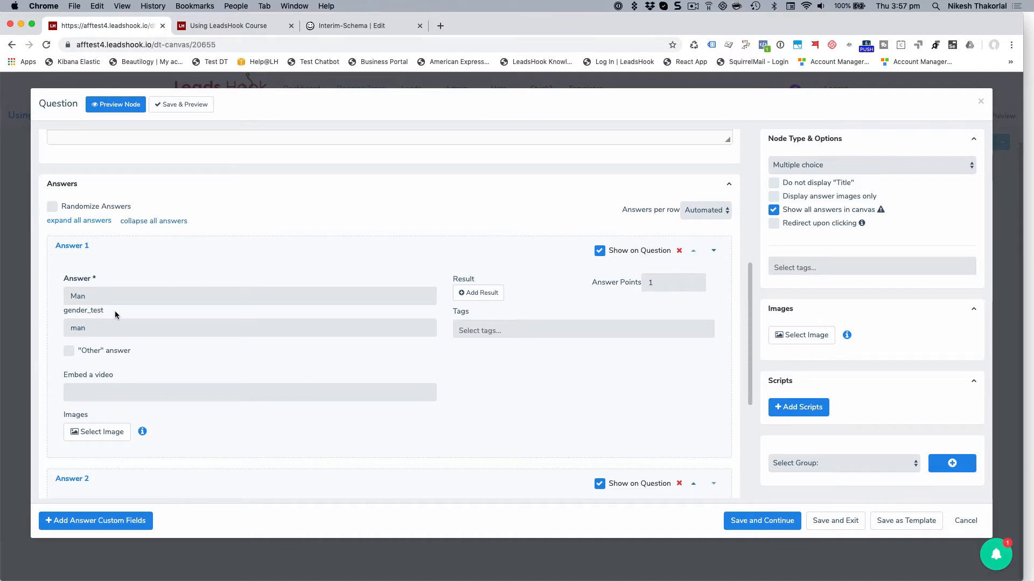
drag(115, 312, 79, 327)
scroll(101, 318, down, 5)
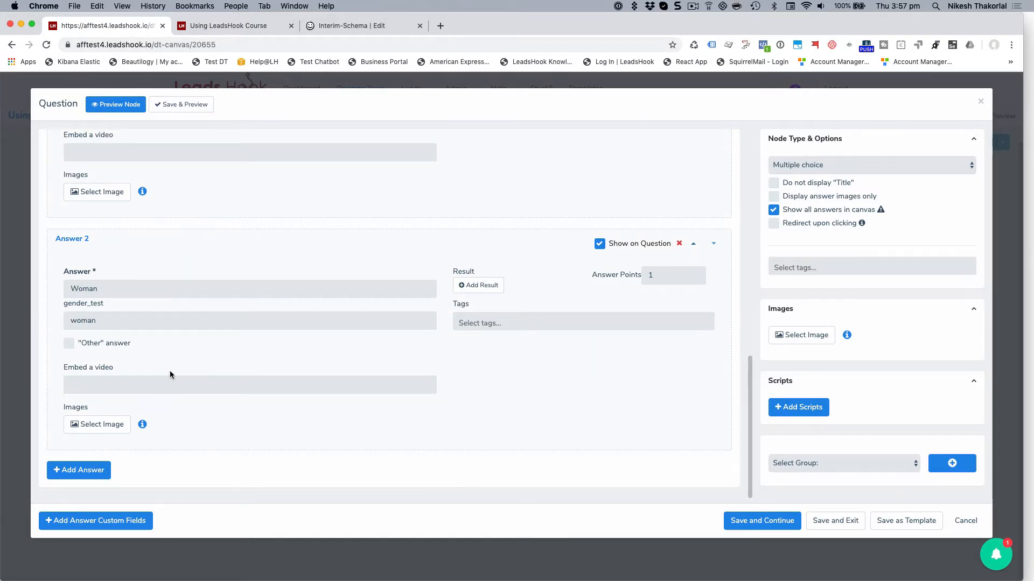
scroll(169, 370, up, 7)
scroll(171, 375, up, 4)
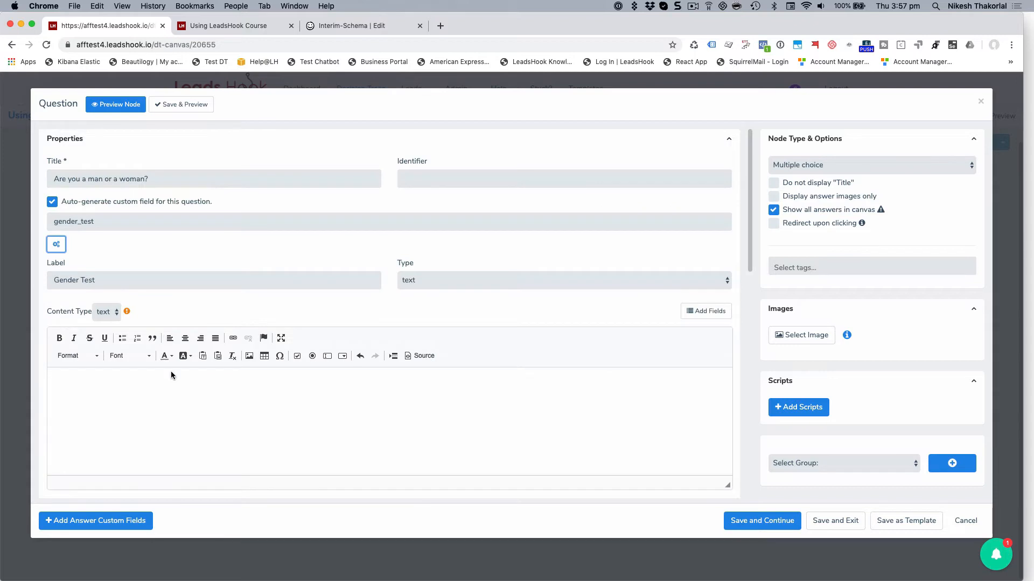
- Turn off the auto-generated custom field for the question, and save and exit the question node
click(52, 202)
scroll(256, 453, down, 1)
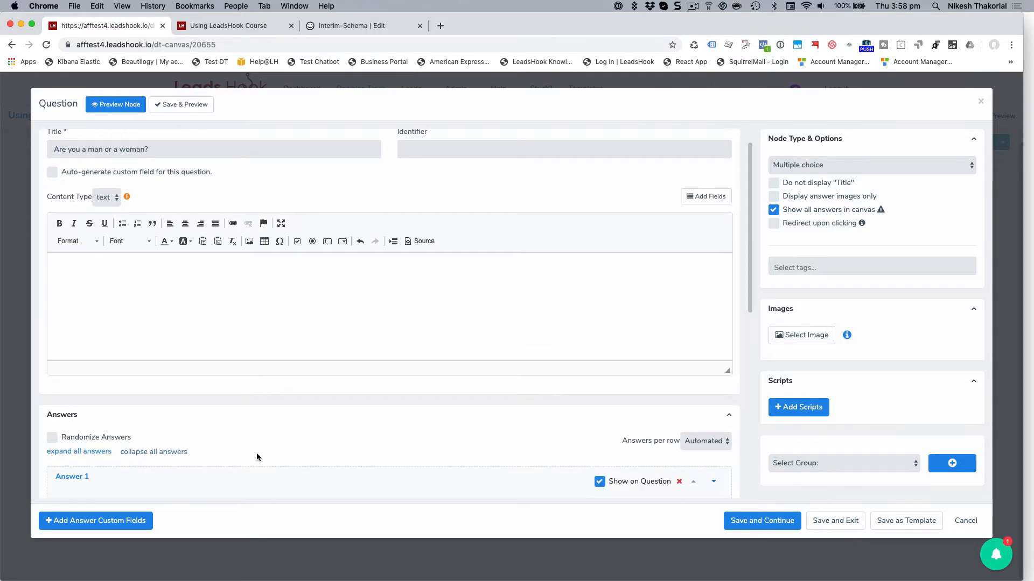
scroll(256, 453, down, 5)
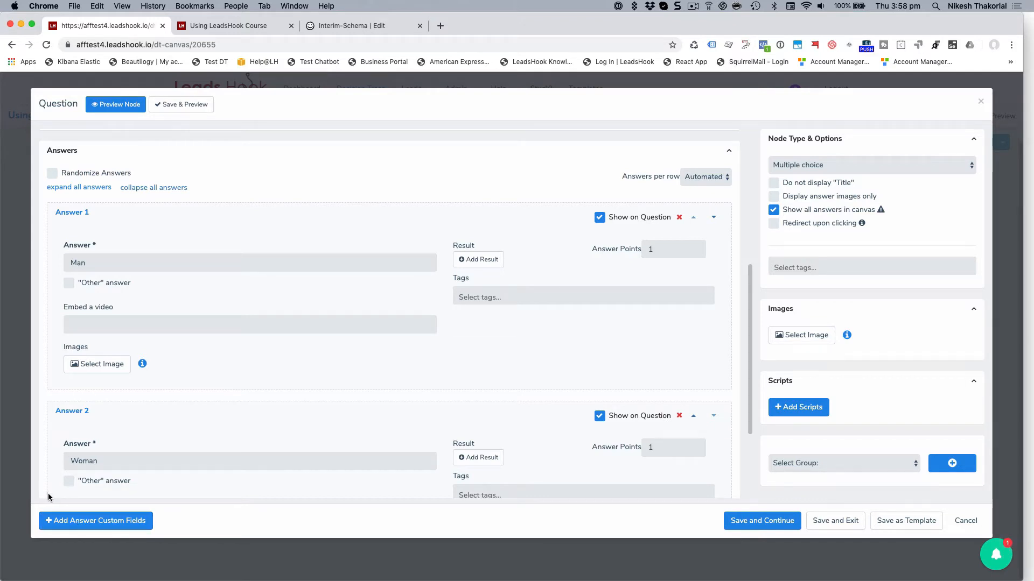
click(835, 521)
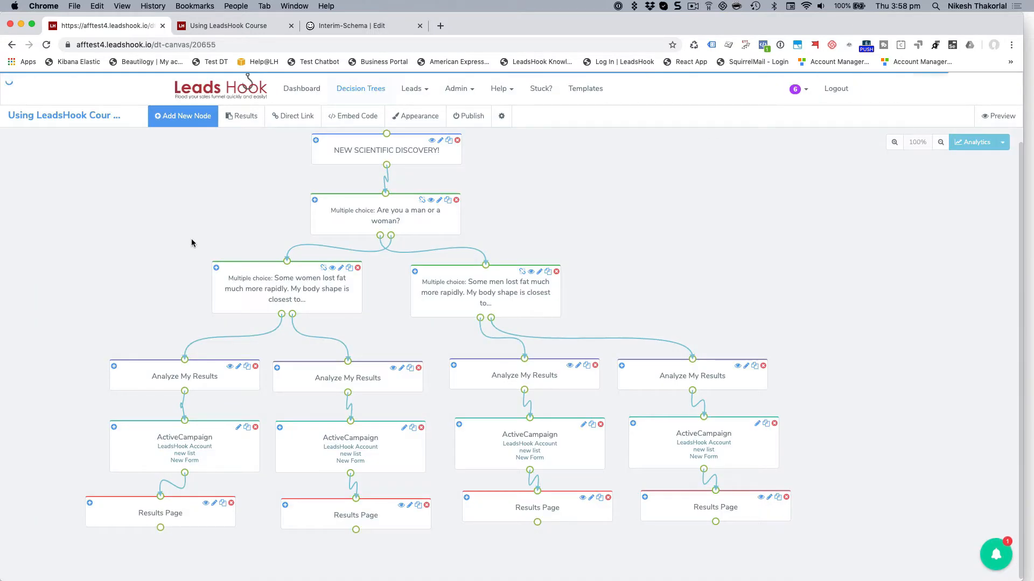
- Open the list of answer custom fields in the admin settings
click(464, 89)
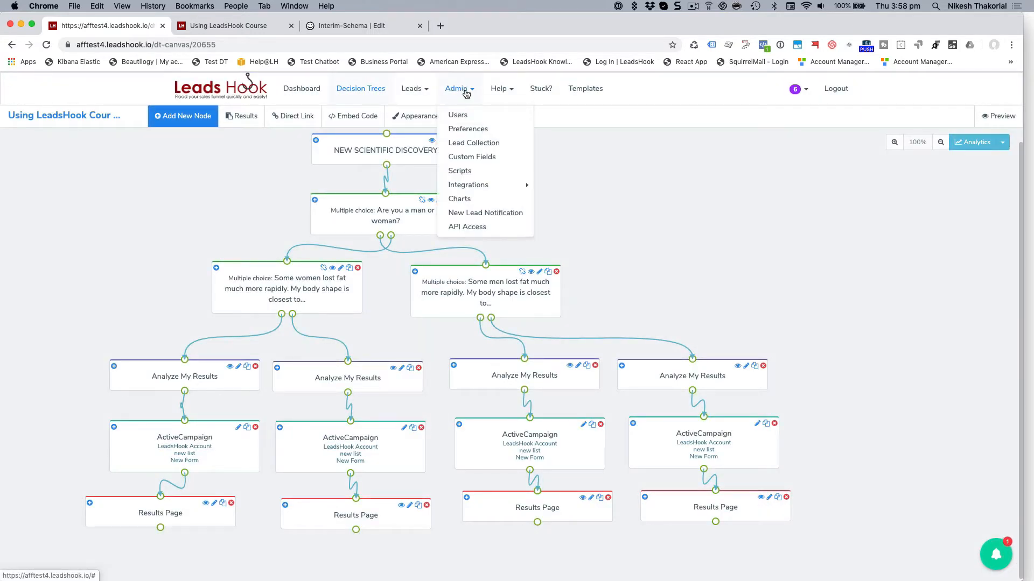
click(480, 156)
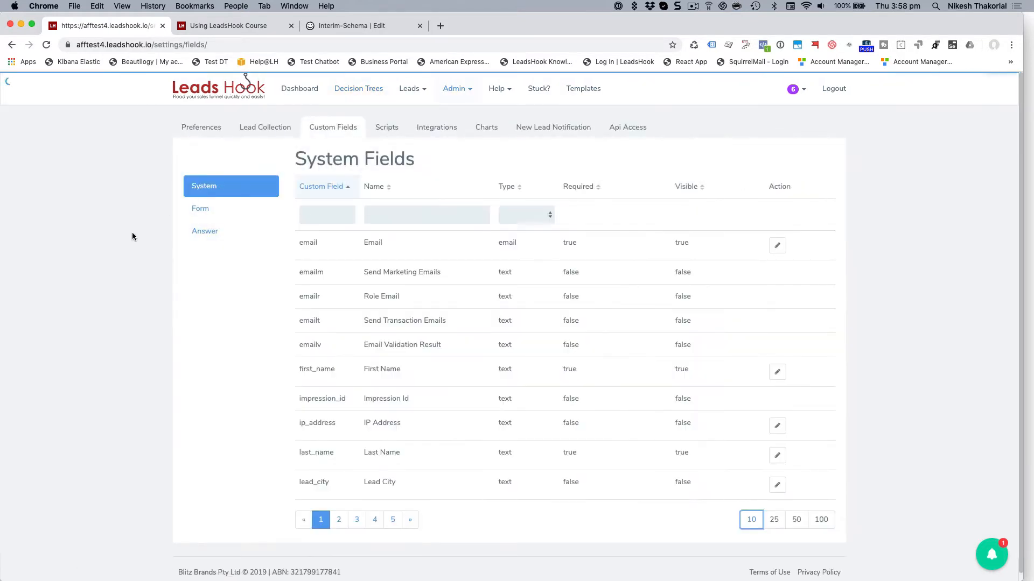
click(210, 232)
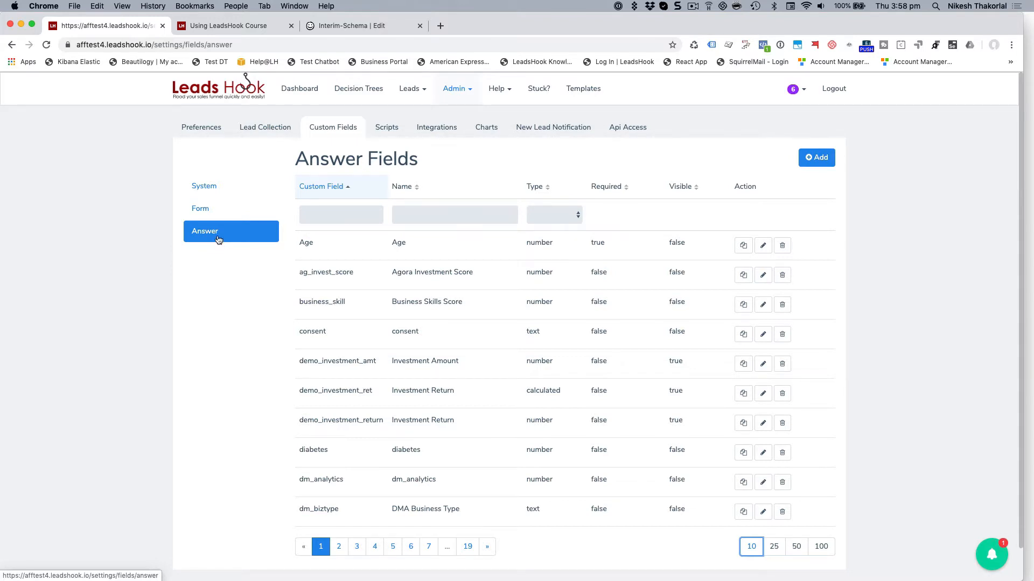
- Start a new answer field with gender_test1 as its custom field identifier
click(816, 158)
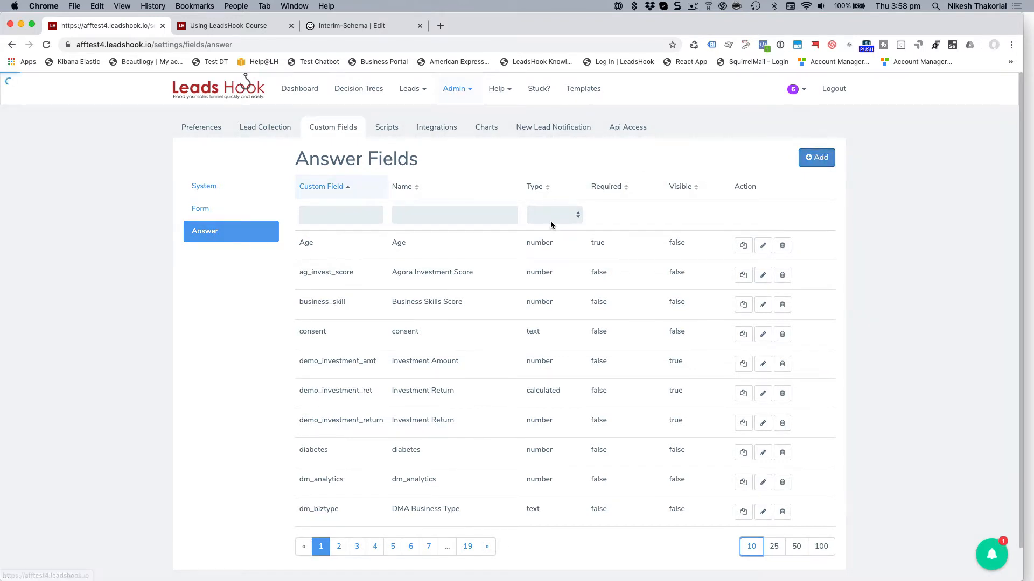
click(333, 142)
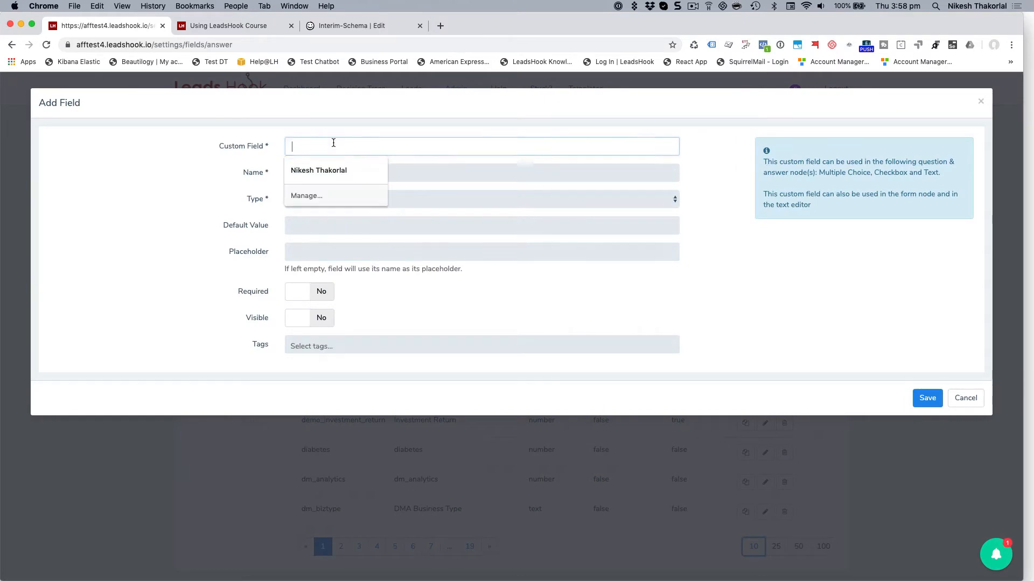
text(gender)
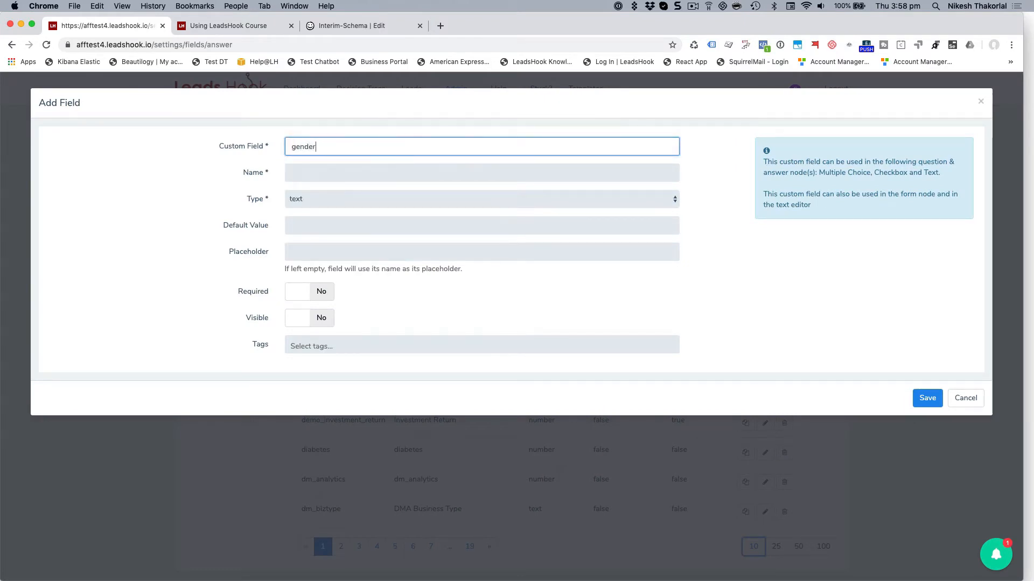
key(BackSpace)
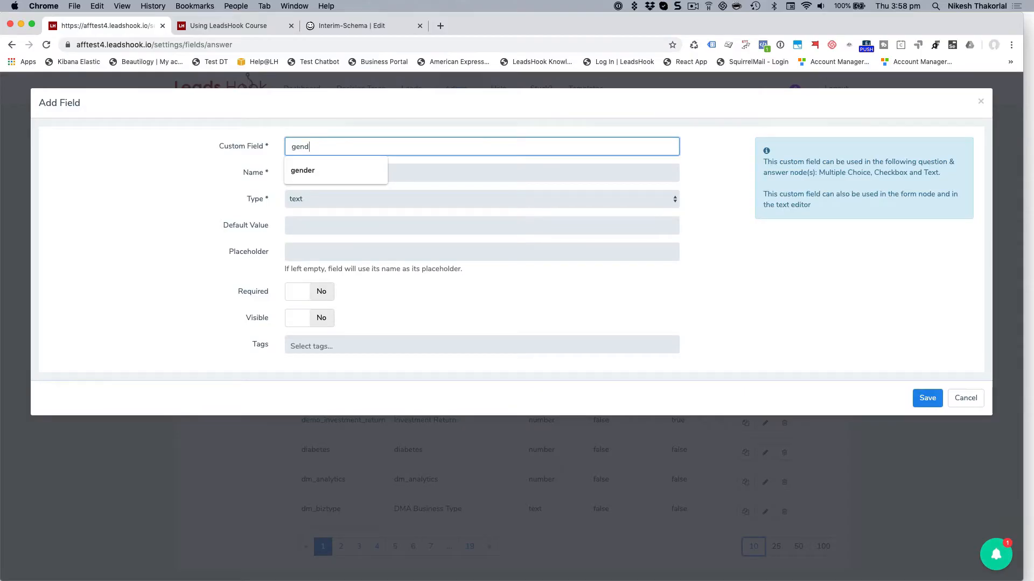
text(r_)
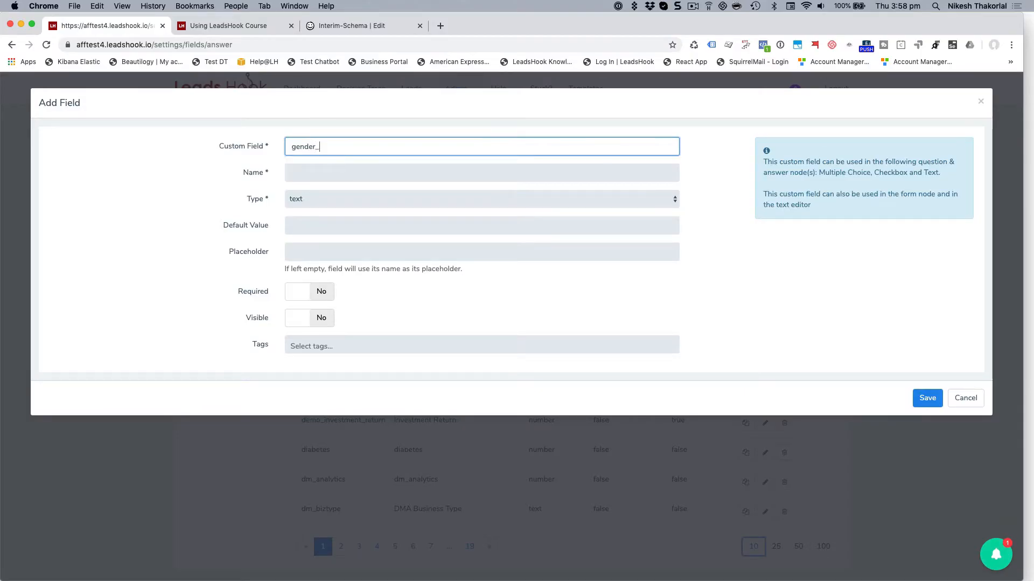
text(test1)
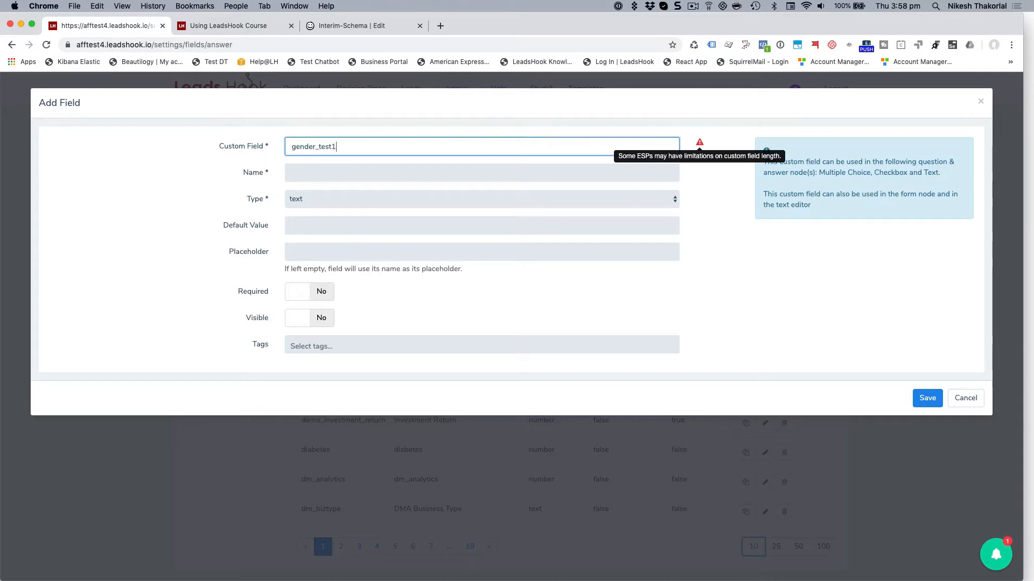
- Name the new answer field "Gender Test 1" and save it with the text type
click(310, 173)
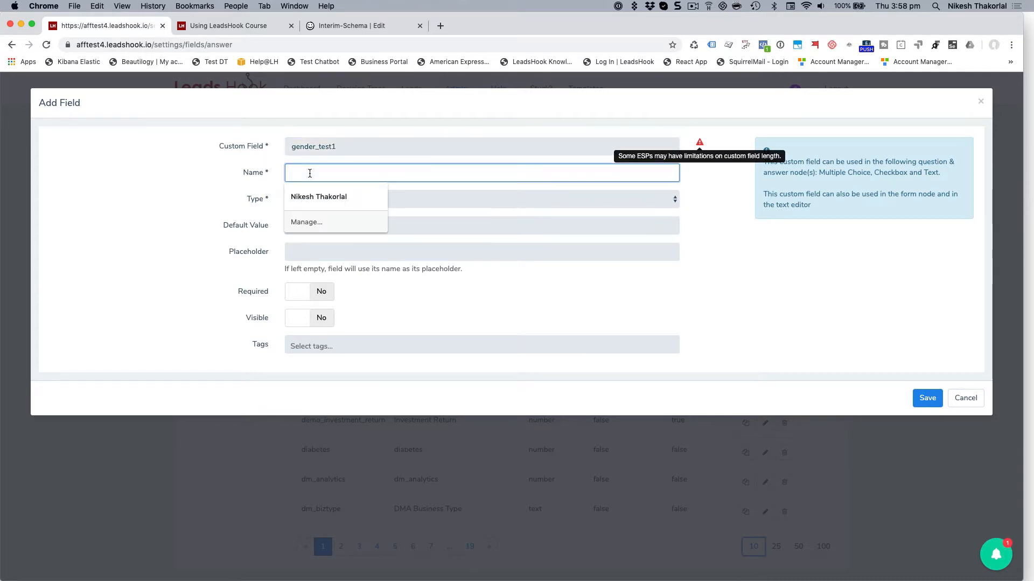
text(Gedner)
key(BackSpace)
key(BackSpace)
key(BackSpace)
key(BackSpace)
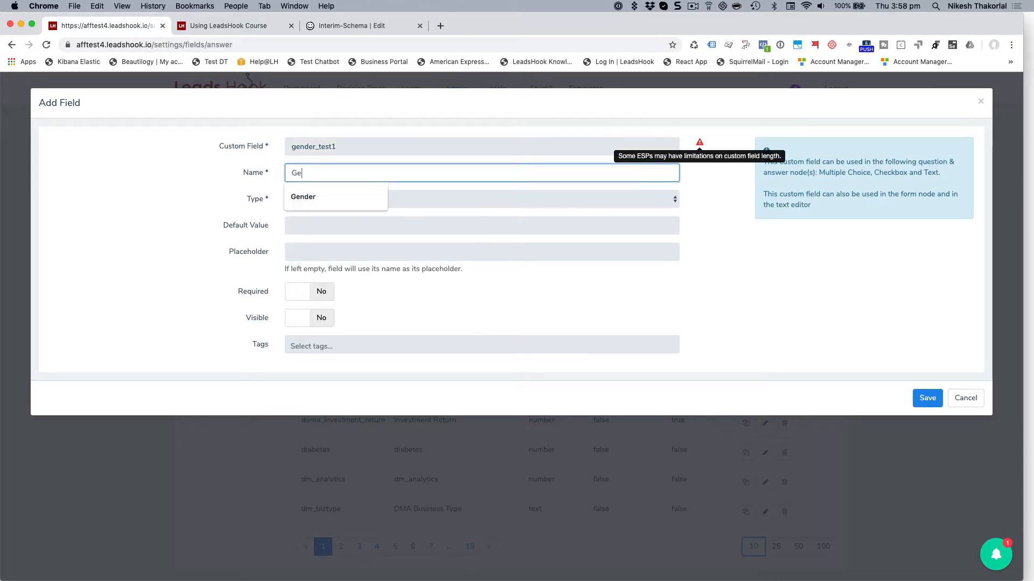
text(nder Test 1)
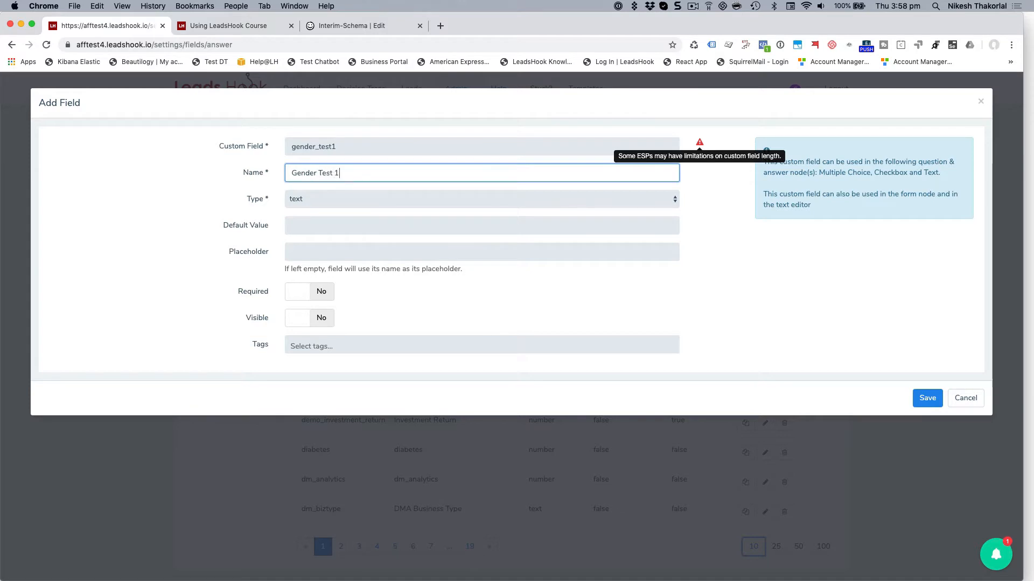
click(209, 218)
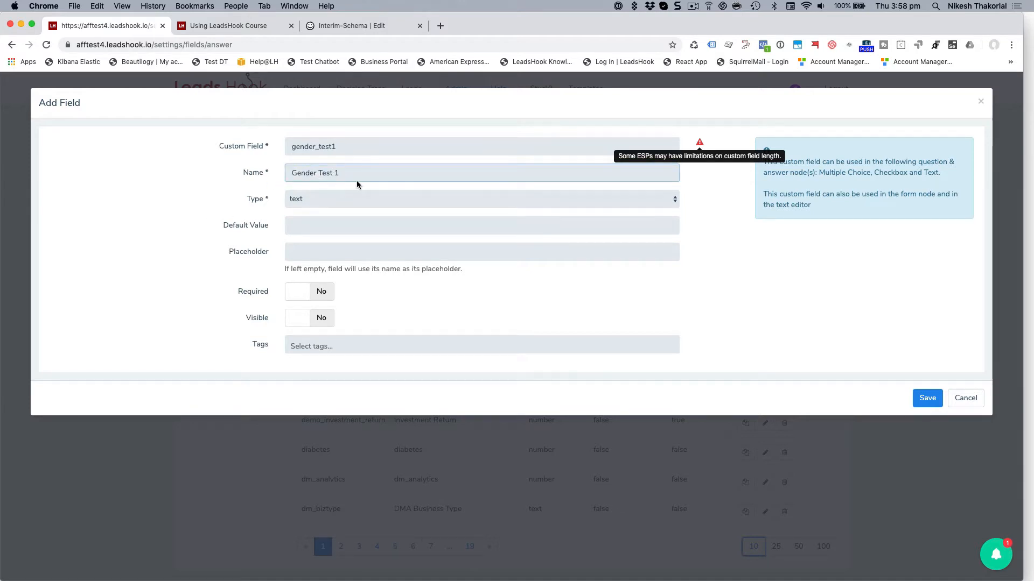
click(927, 398)
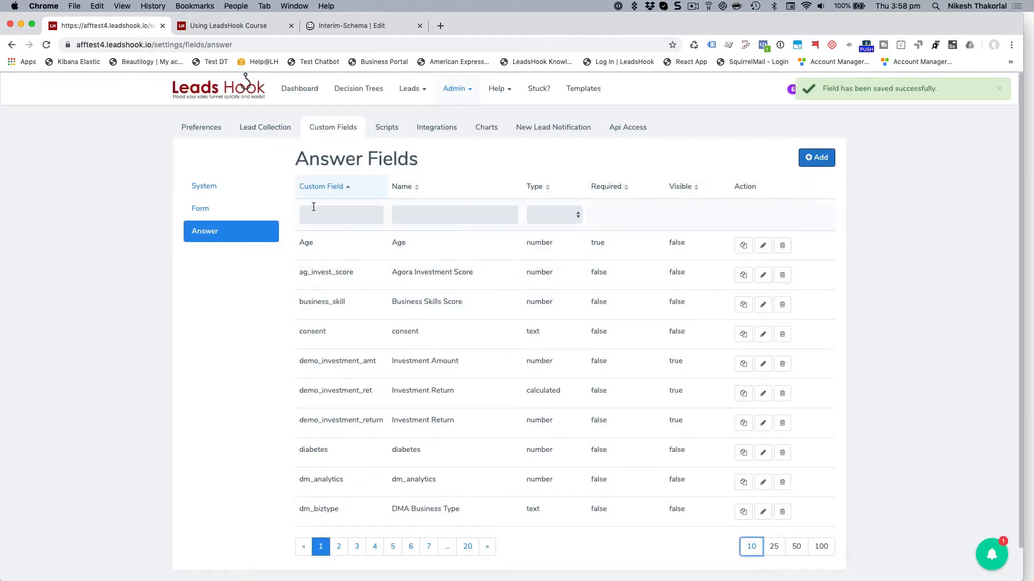
- Filter the answer fields by the custom field text "gende"
click(331, 215)
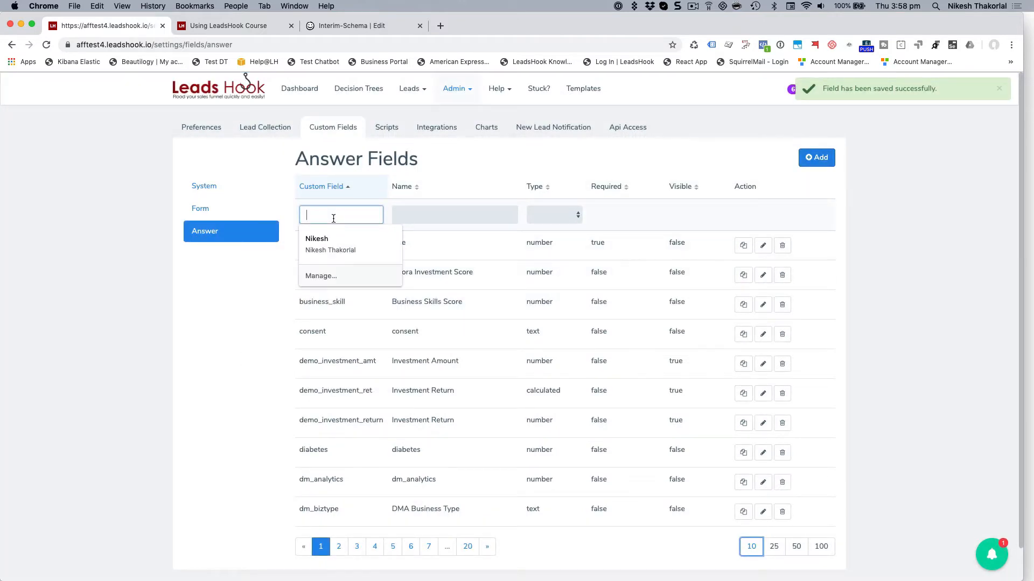
text(gende)
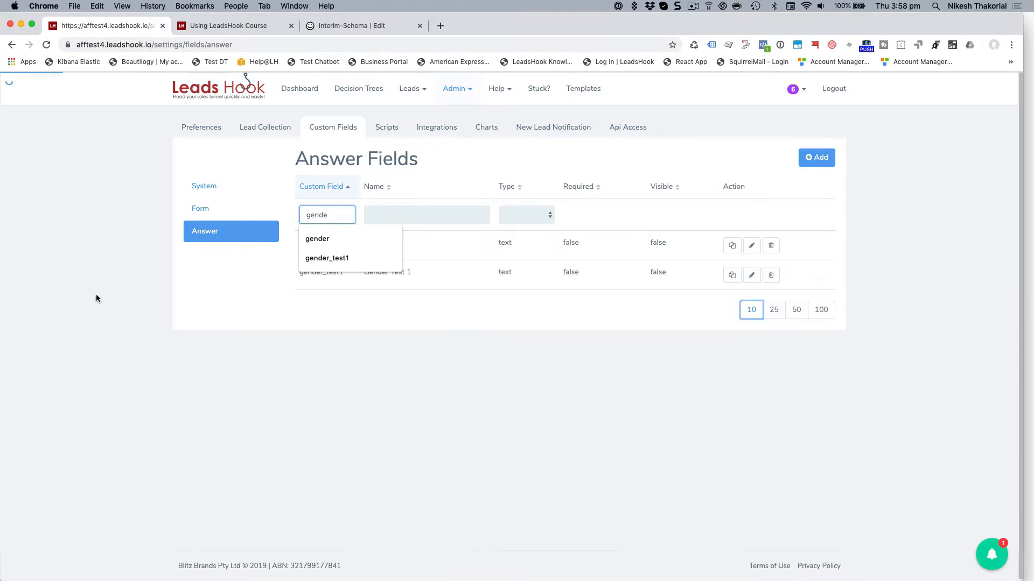
click(96, 294)
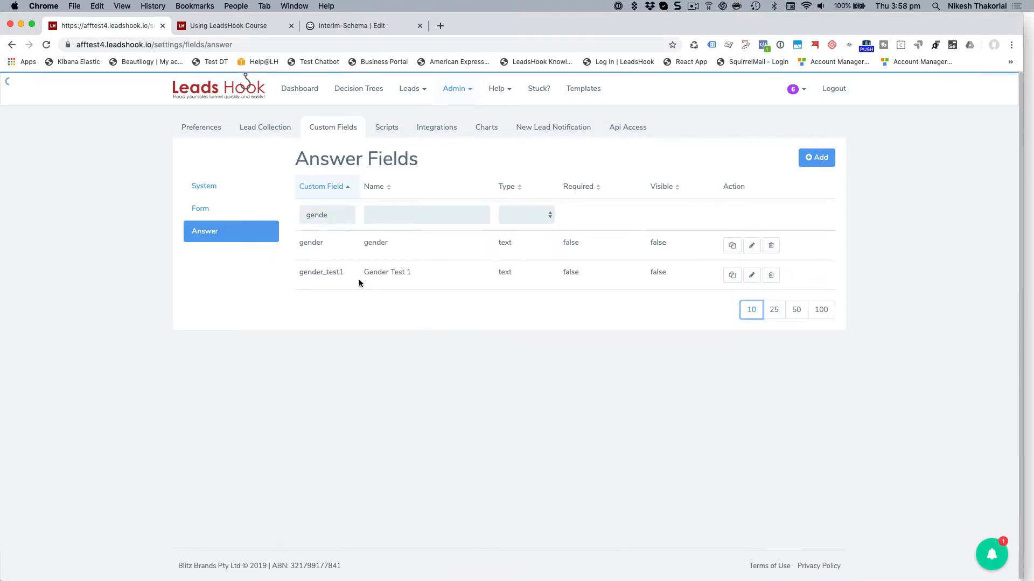
- Open the Gender Test 1 answer field for editing and shorten its identifier to gender_test and its name to "Gender Test"
click(752, 275)
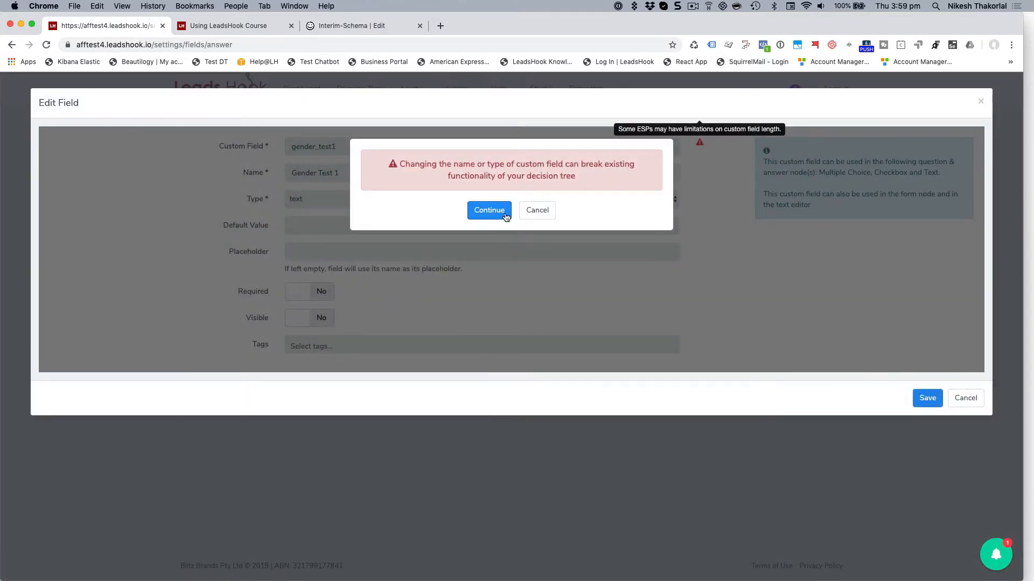
click(505, 212)
click(361, 153)
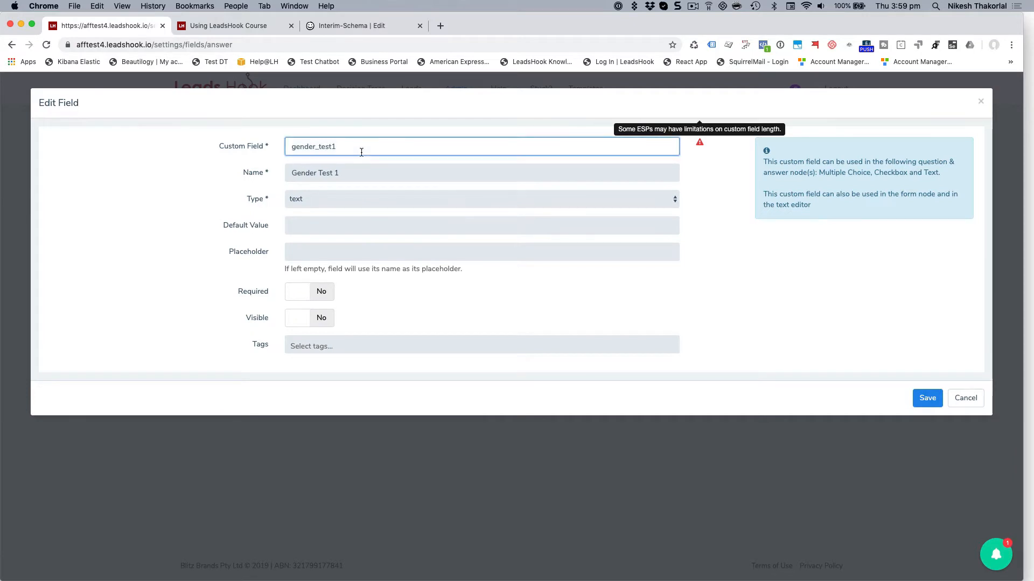
key(BackSpace)
click(411, 174)
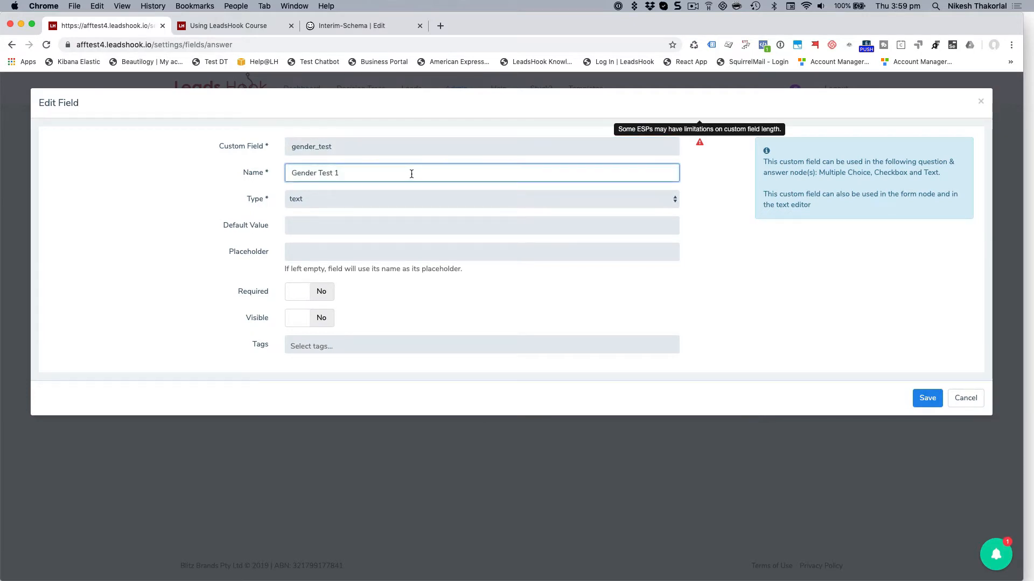
key(BackSpace)
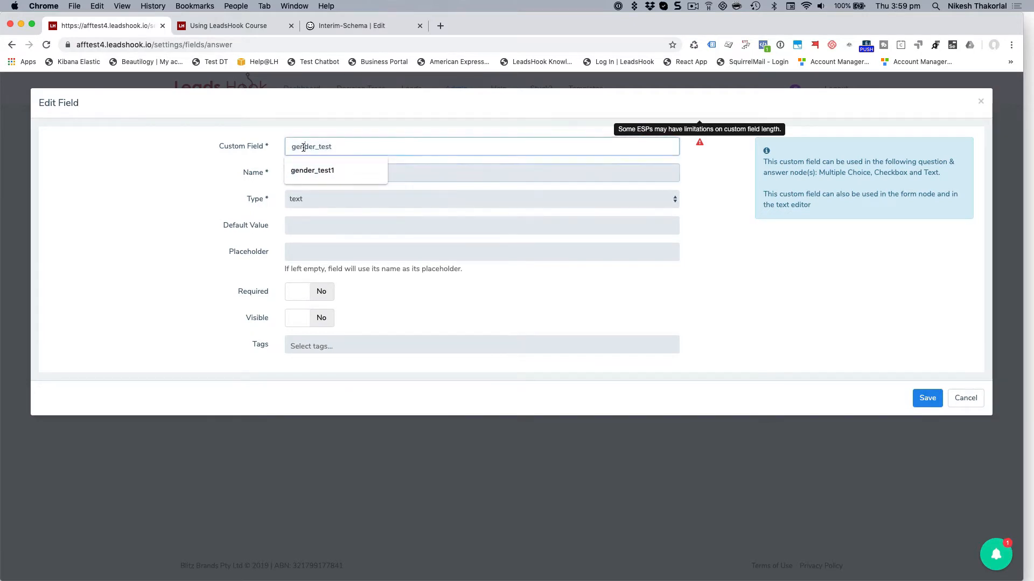
- Change the field's identifier to demo_gender_test and its name to "Demo Gender Test", and save it
click(304, 147)
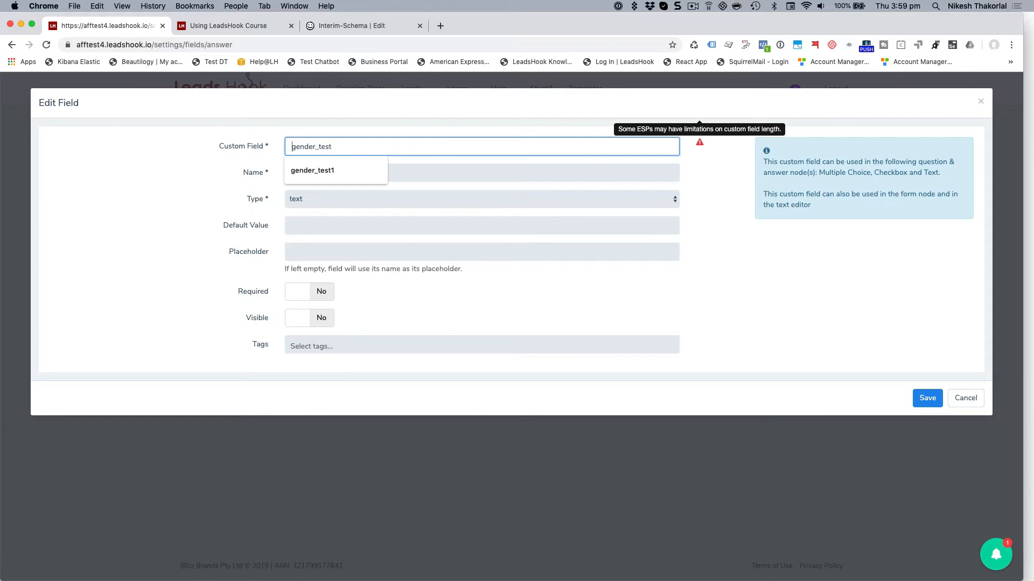
text(demo)
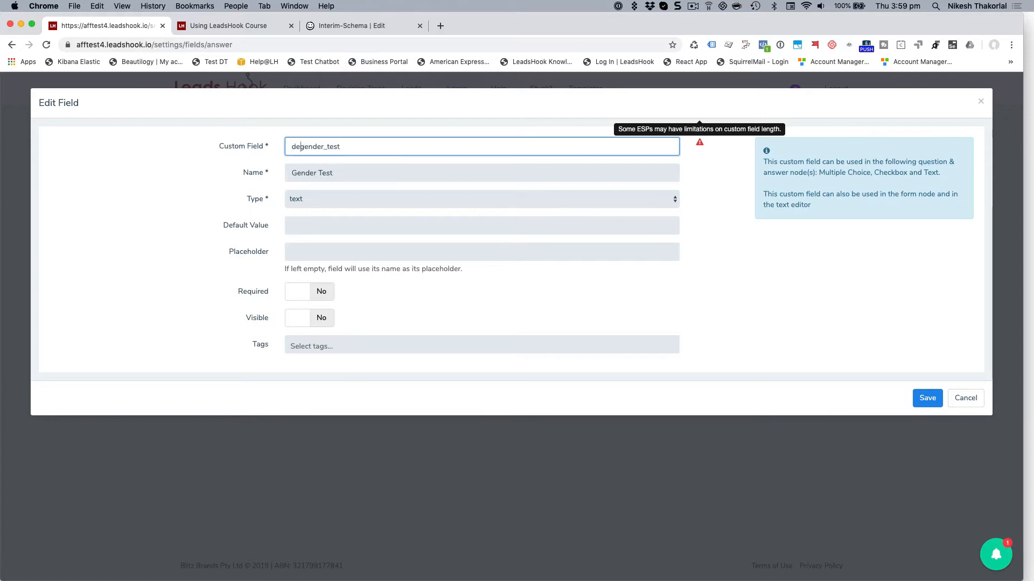
text(_)
click(295, 171)
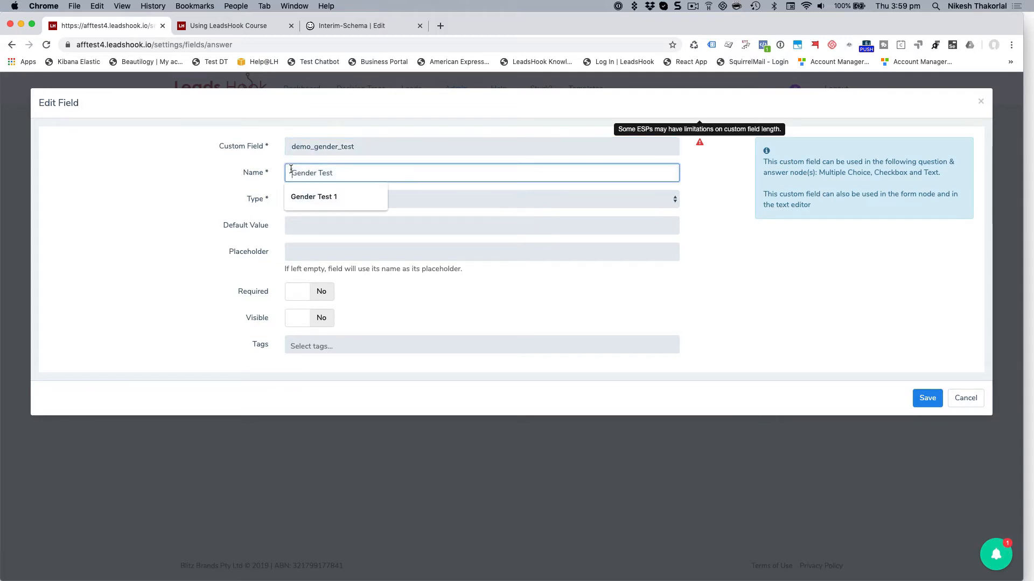
text(Demo)
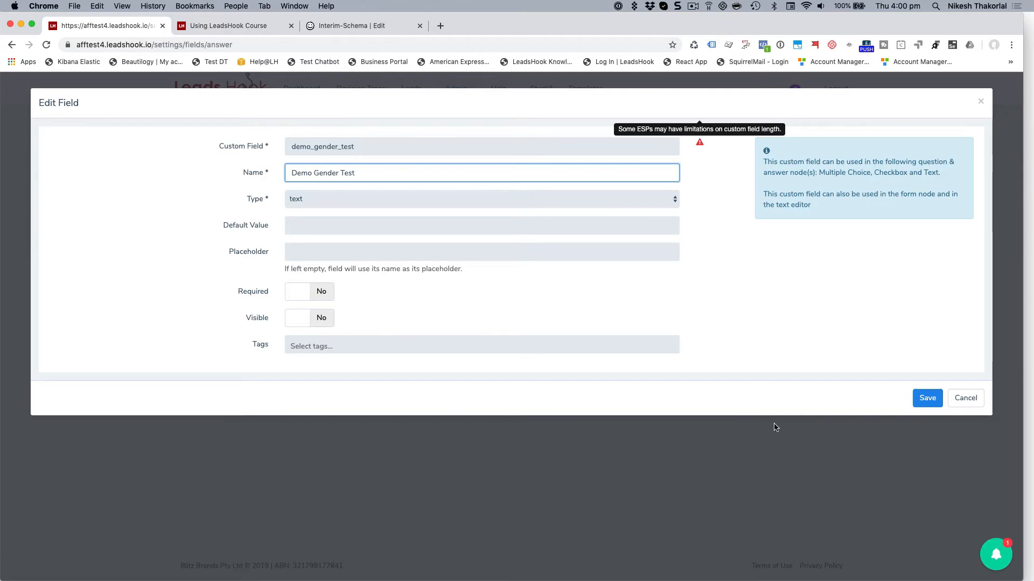
click(925, 399)
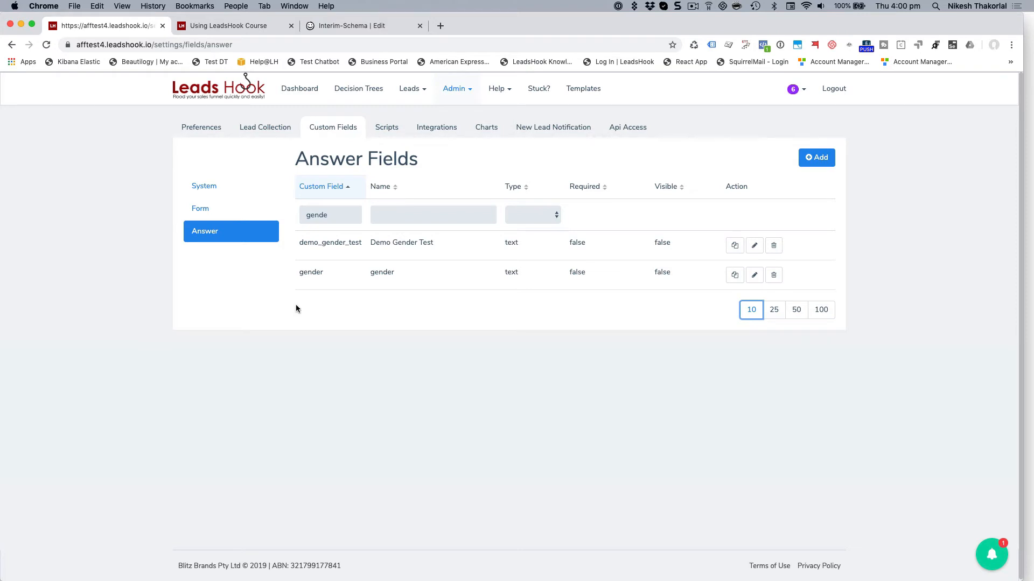
- Filter the answer fields by the custom field text "demo"
click(332, 213)
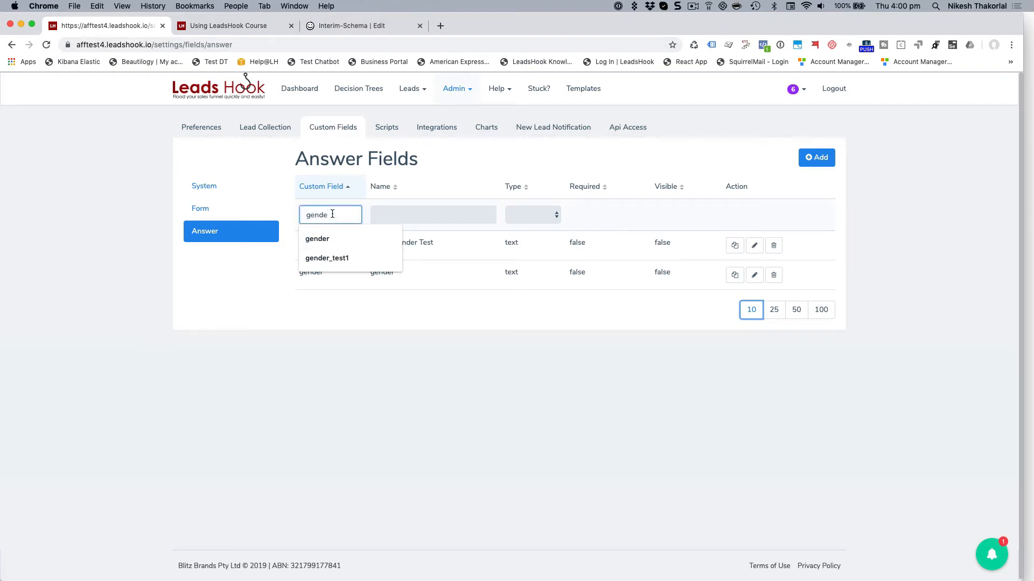
key(BackSpace)
key(BackSpace)
key(BackSpace)
key(BackSpace)
key(BackSpace)
text(dem)
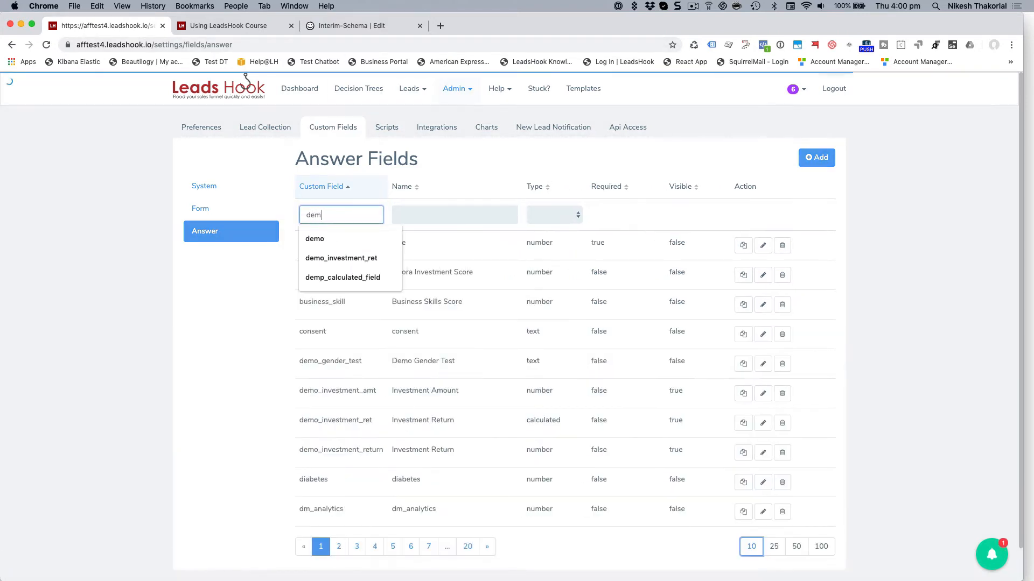
text(o)
click(255, 352)
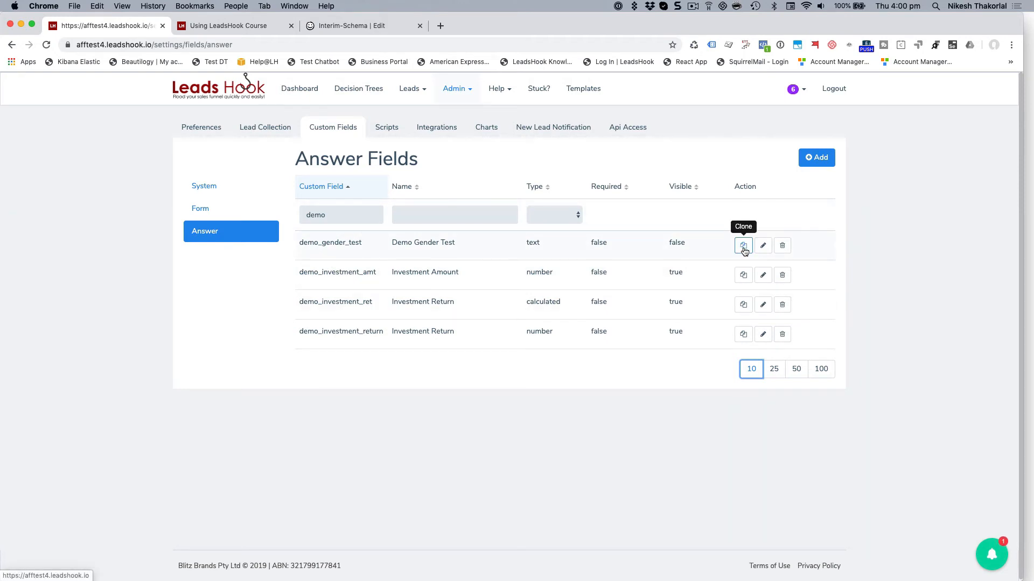
- Start a new answer field with demo_body_type as its custom field identifier
click(816, 157)
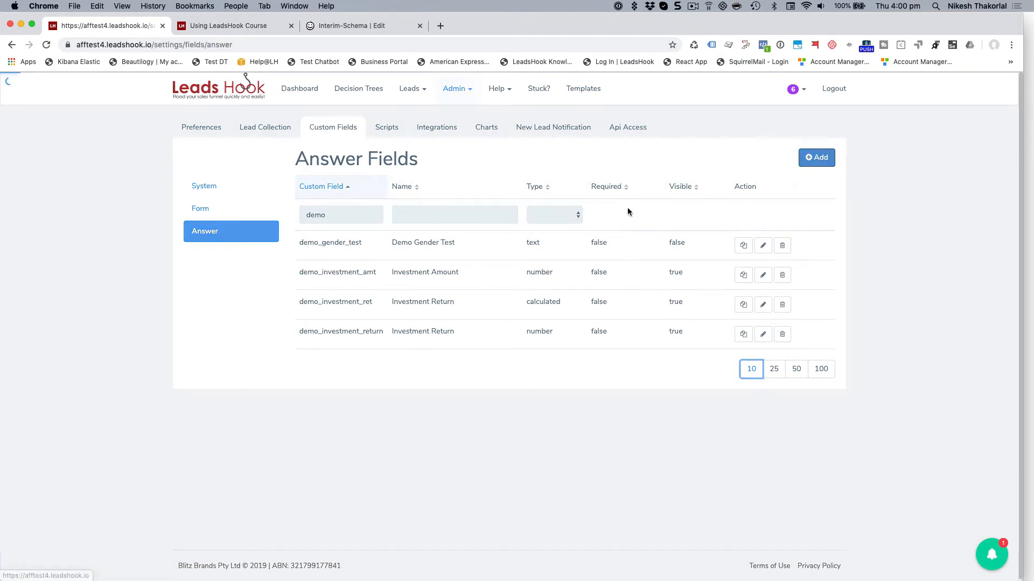
click(325, 144)
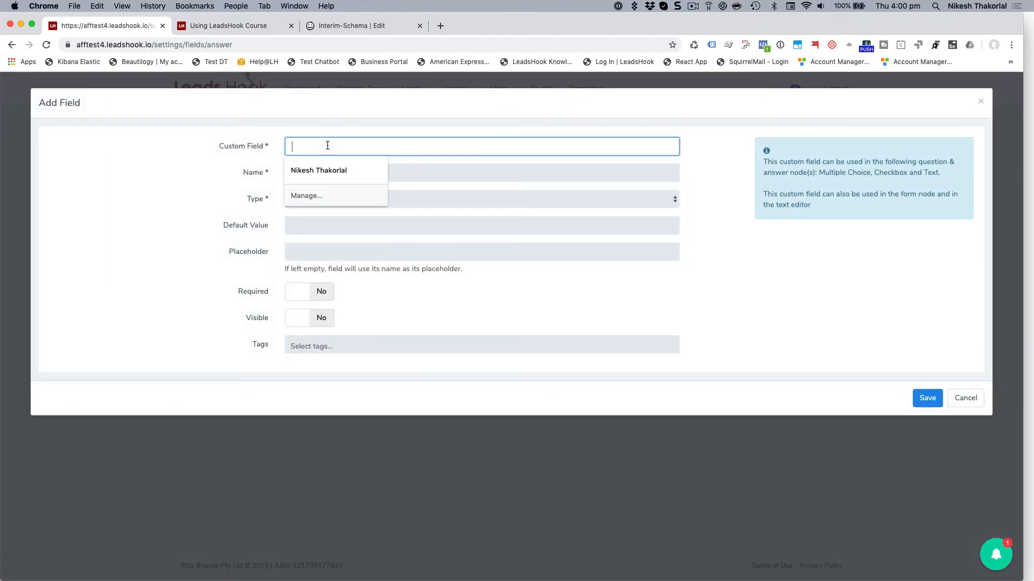
text(demo_)
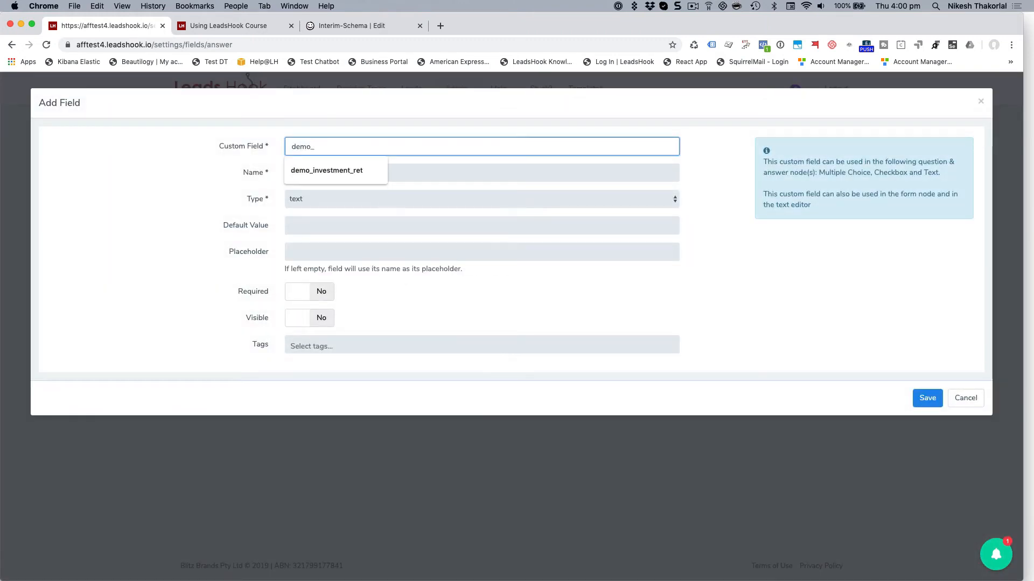
text(body)
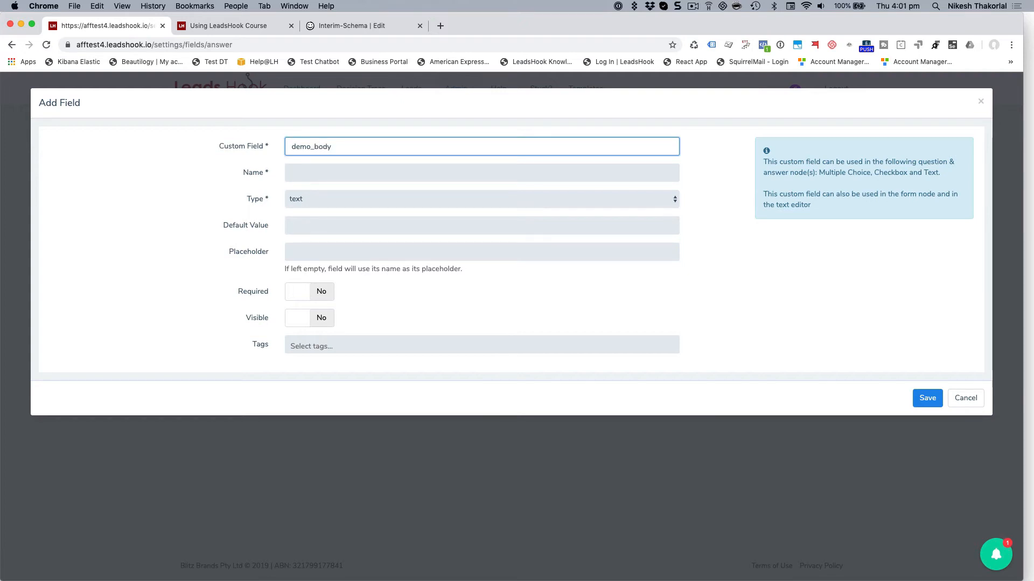
text(_type)
- Name the new answer field "Demo Body Type" and save it
click(353, 171)
text(Demo )
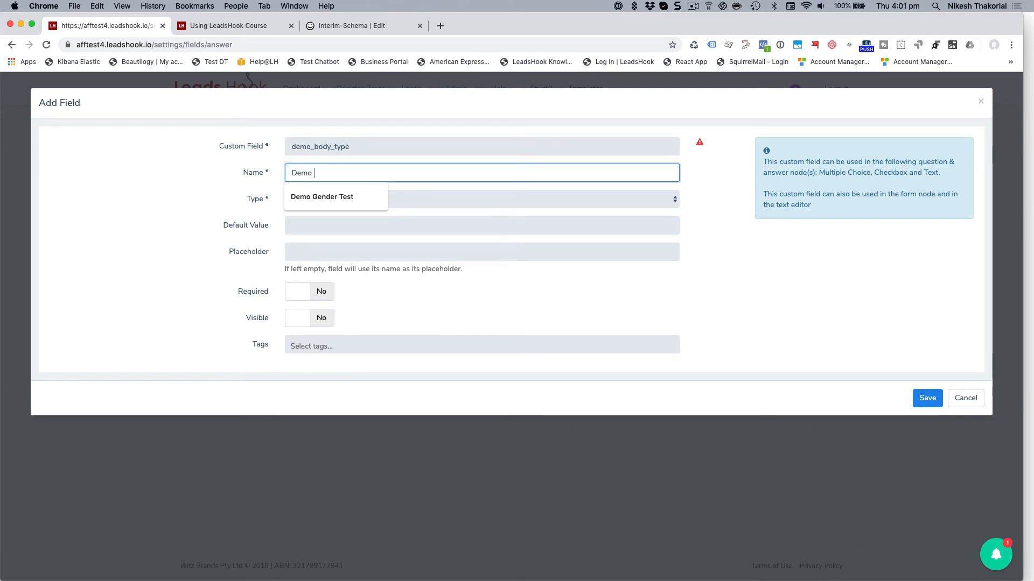
text(Body )
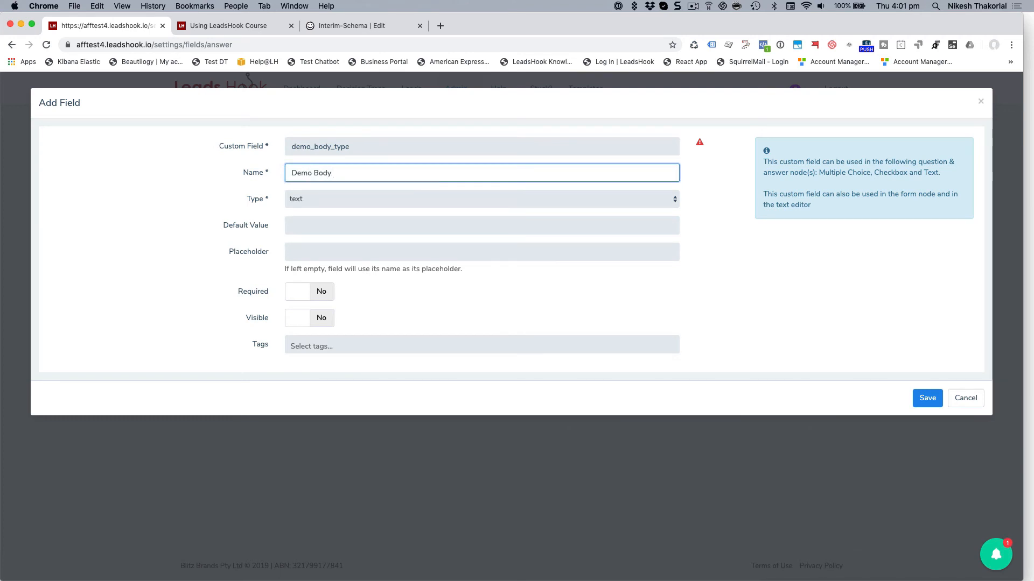
text(Type)
click(926, 400)
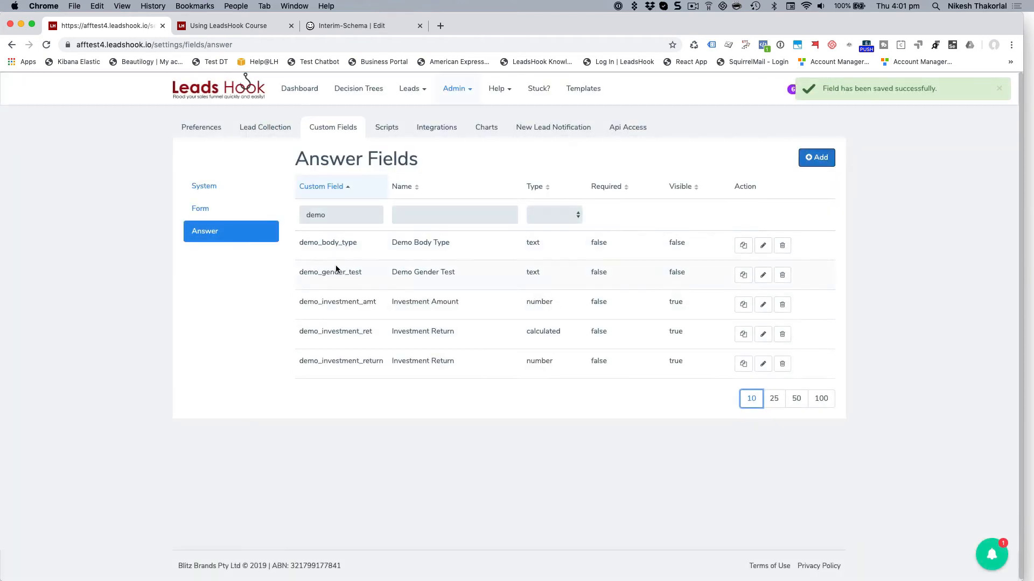
- Open the "Are you a man or a woman?" question node in the Using LeadsHook Course decision tree
click(353, 88)
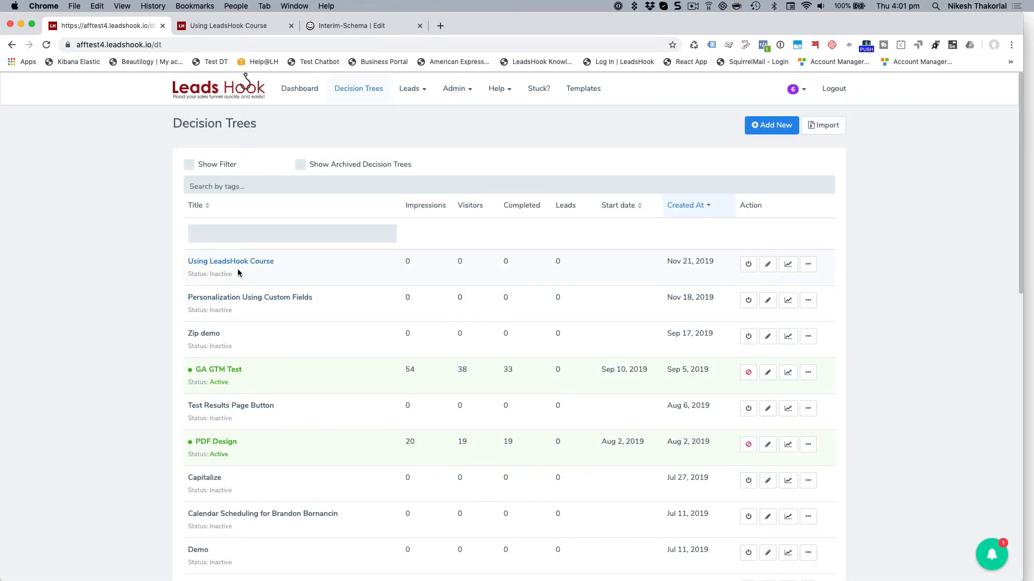
click(269, 263)
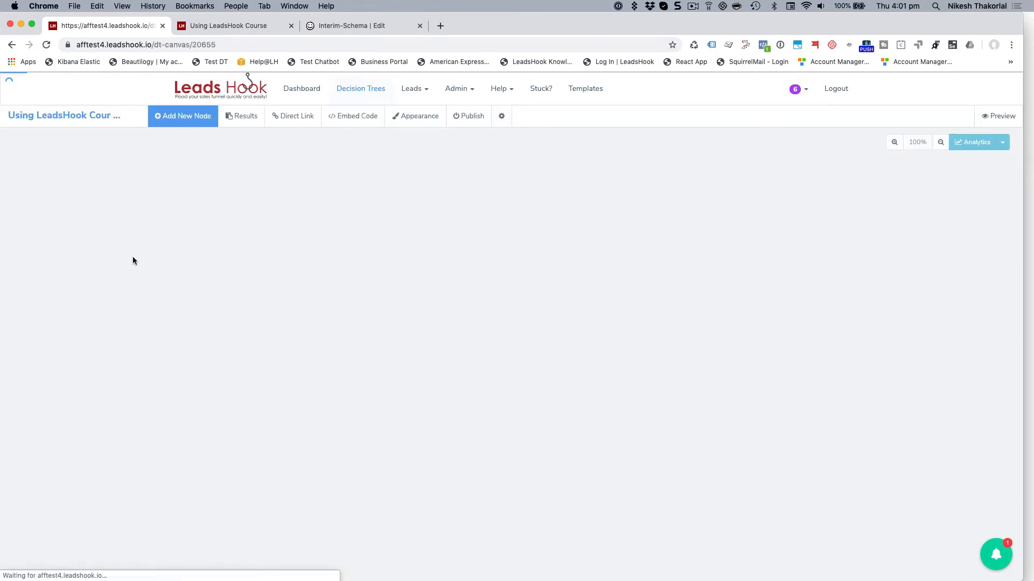
click(420, 232)
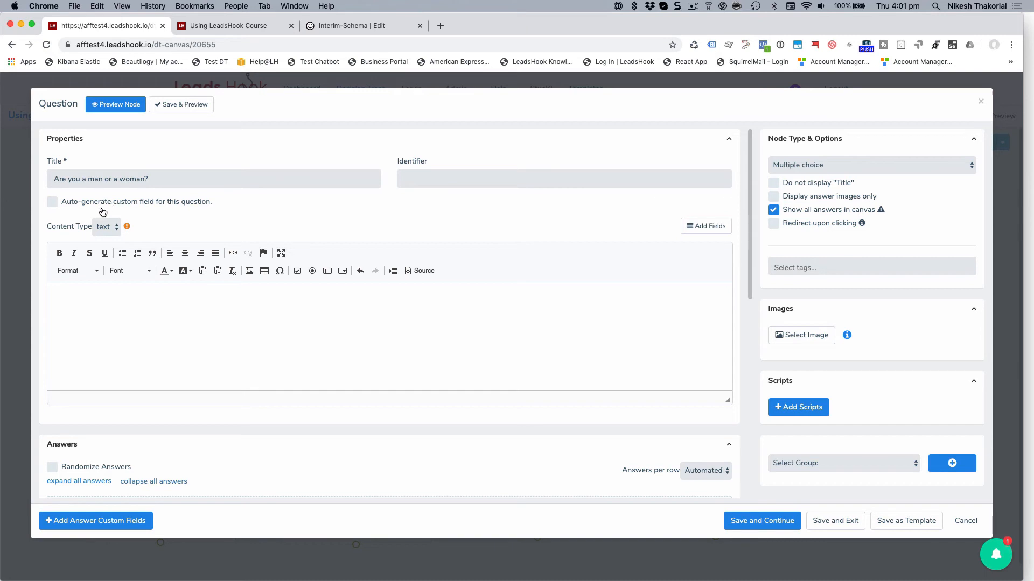
- Add the demo_gender_test answer custom field to the question, filtering the available fields by the name "demo"
click(97, 520)
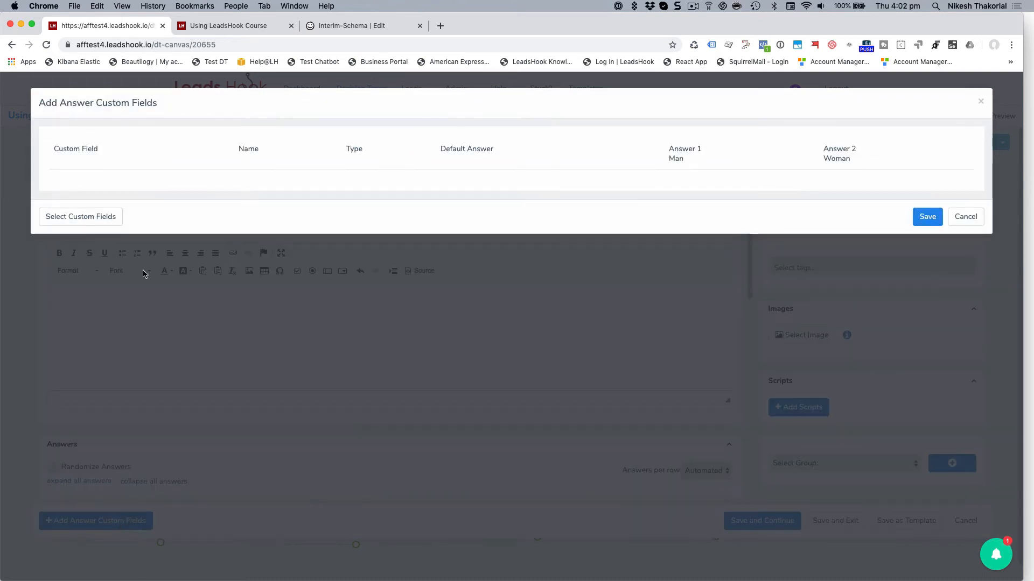
click(86, 215)
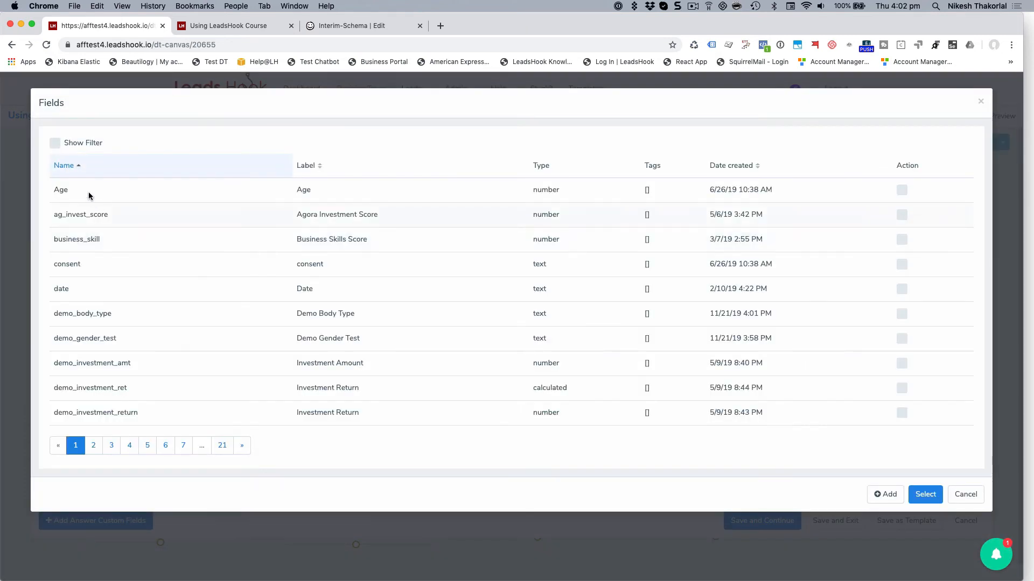
click(55, 142)
click(88, 193)
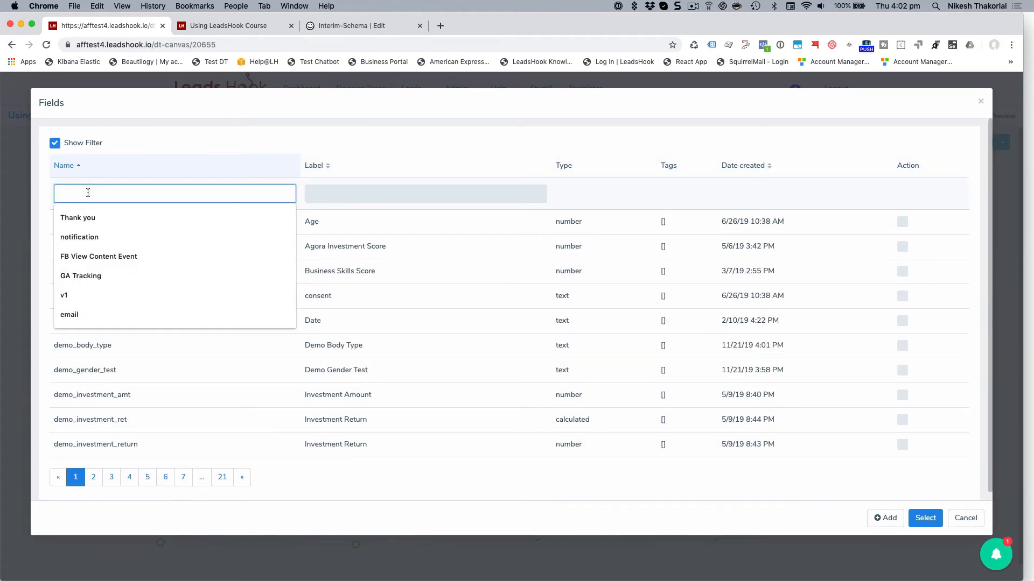
text(demo)
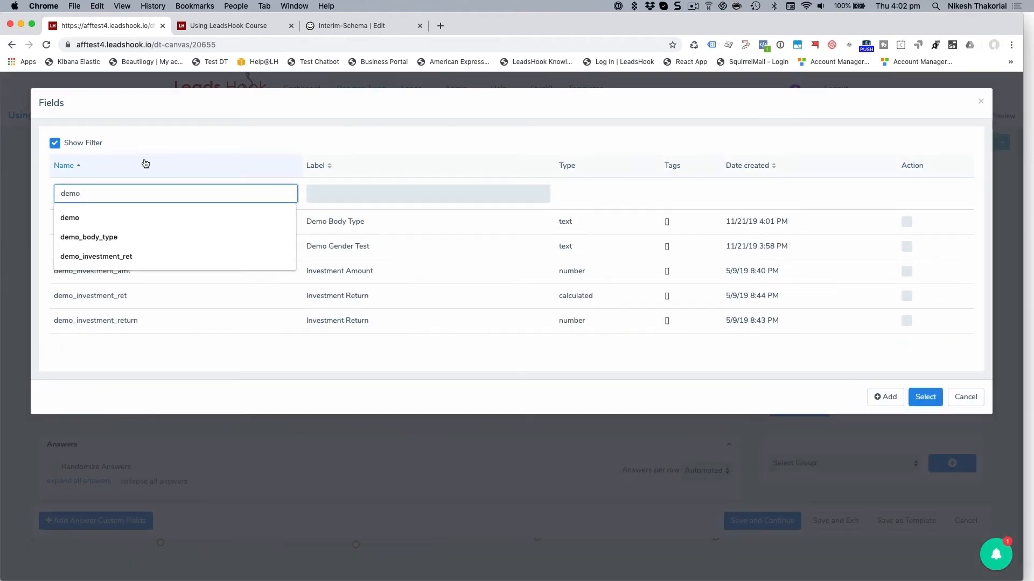
click(185, 144)
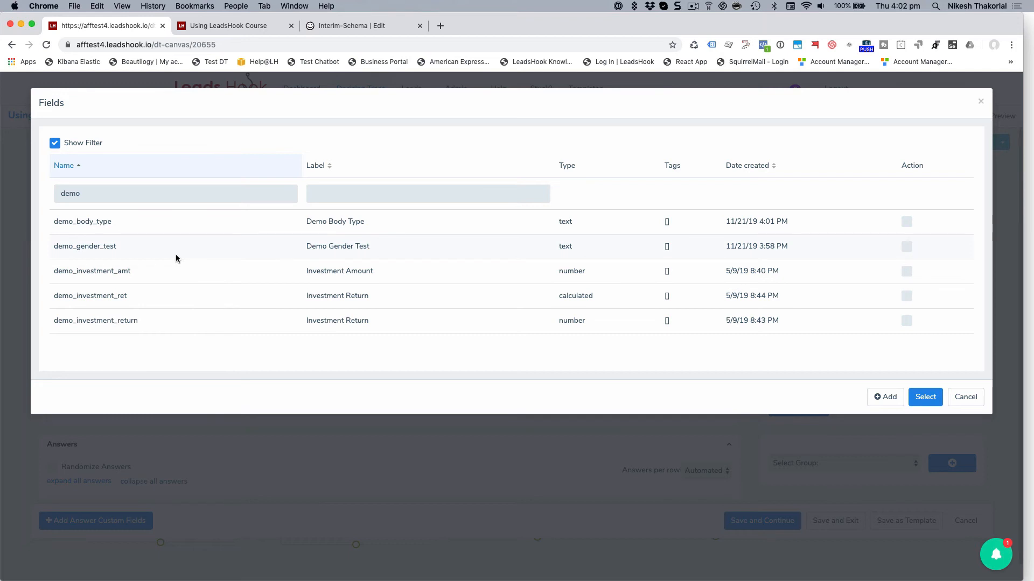
click(906, 246)
click(925, 396)
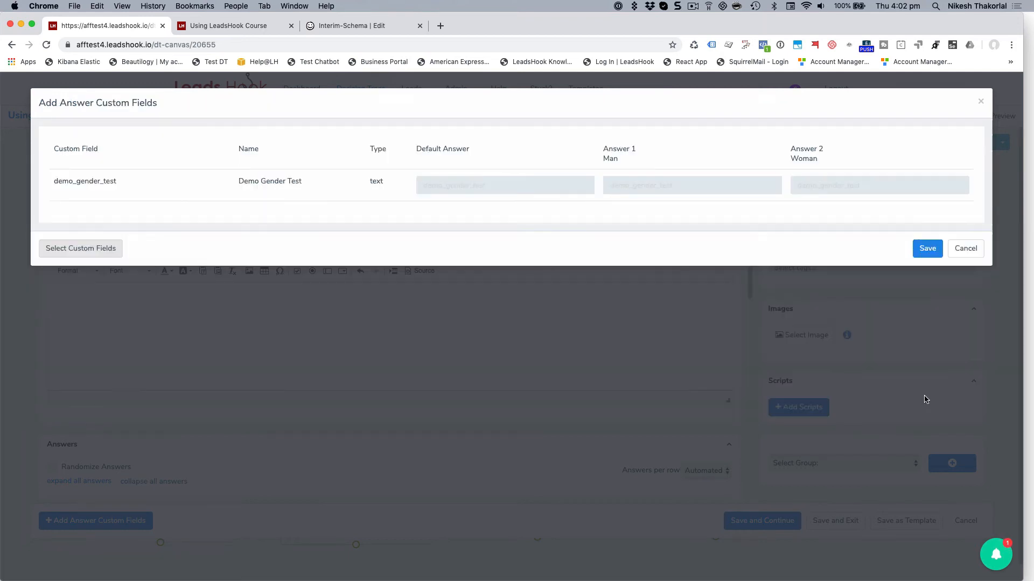
- Set the demo_gender_test value to "man" for the Man answer and "woman" for the Woman answer
click(633, 184)
text(man)
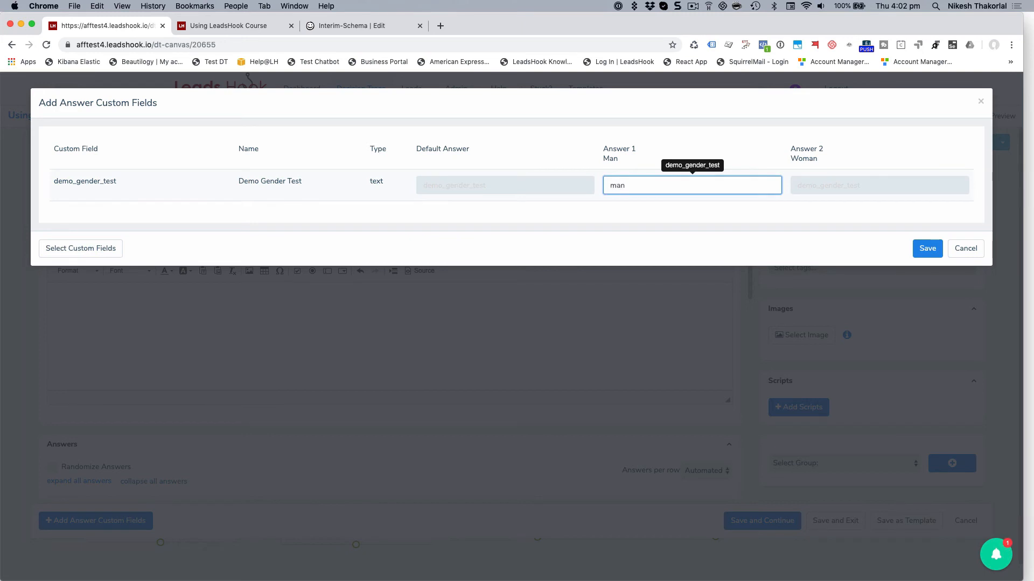
click(824, 185)
text(wom)
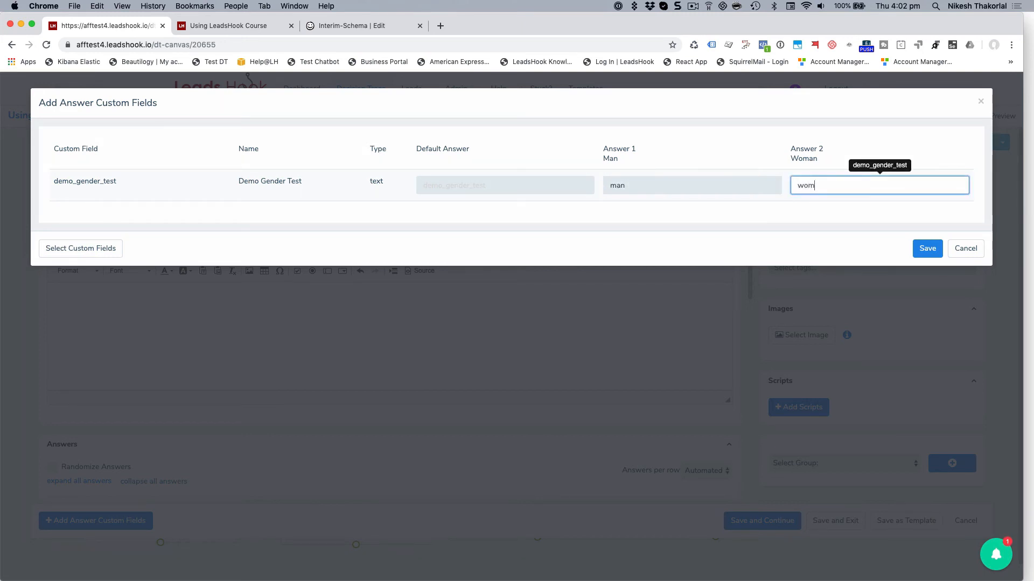
text(an)
click(775, 212)
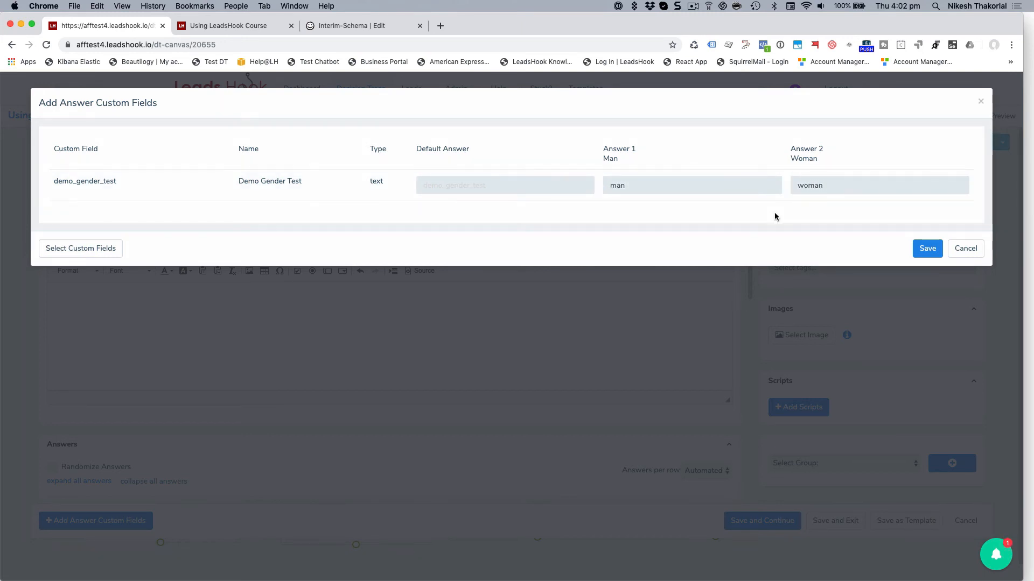
- Reopen the custom field selection for the question and filter the fields by the name "gen"
click(86, 253)
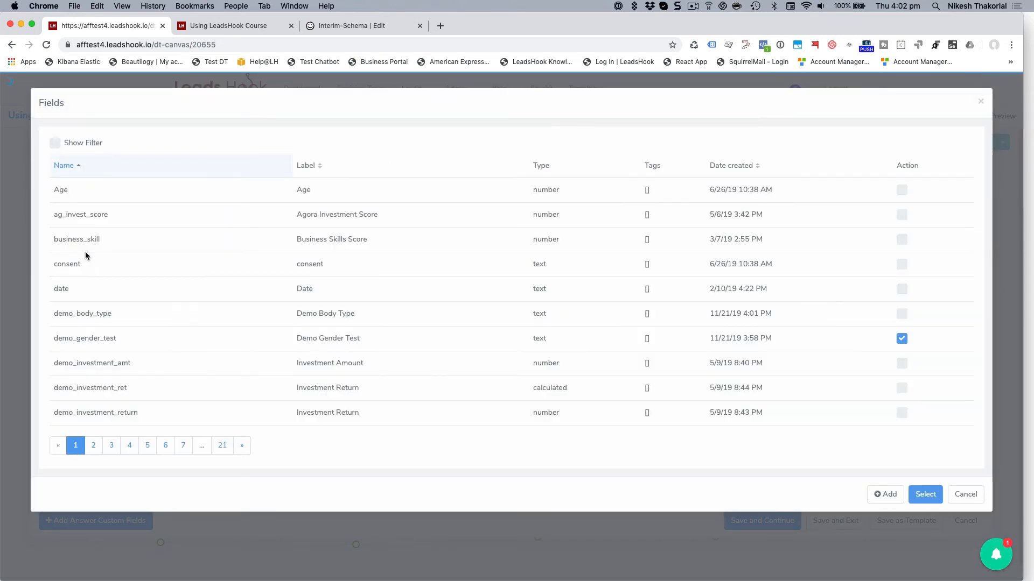
click(55, 143)
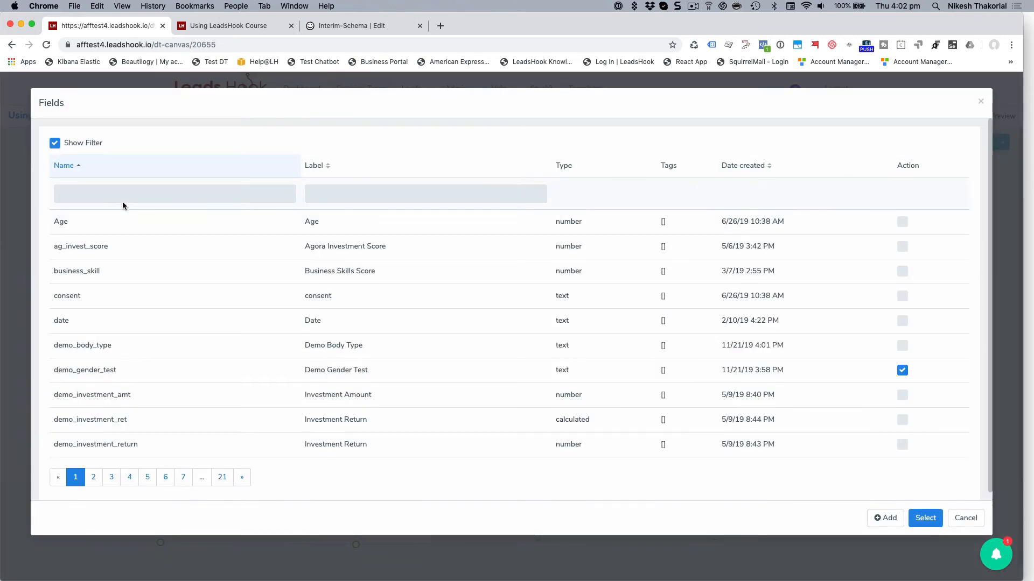
click(121, 195)
text(gend)
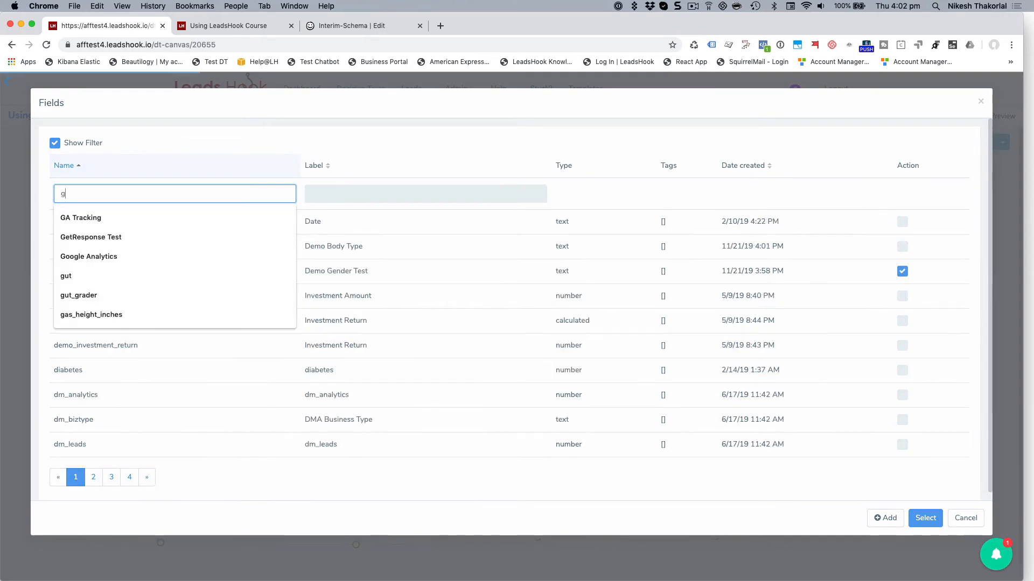
key(BackSpace)
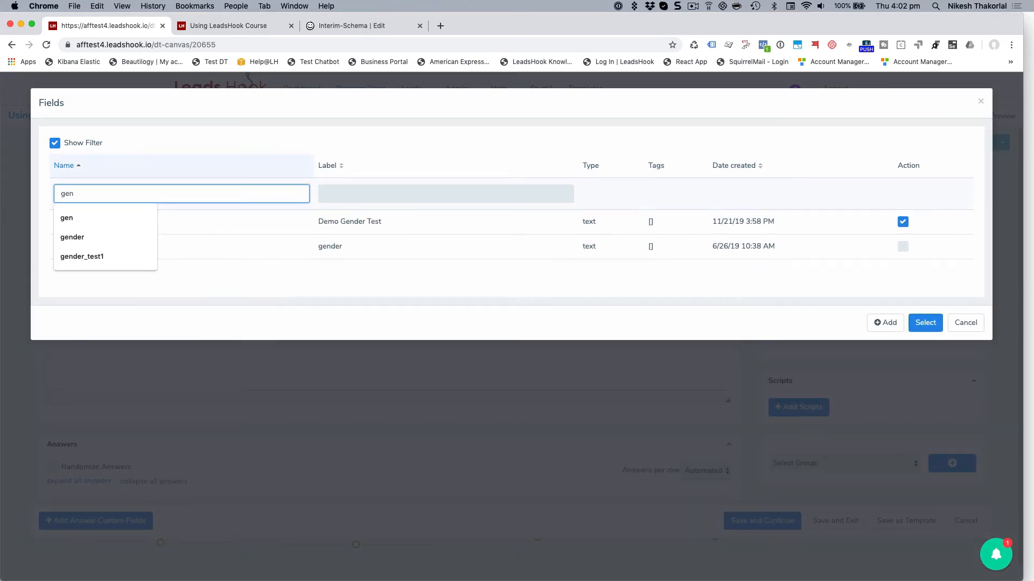
- Add the gender custom field alongside demo_gender_test in the question's answer custom fields
click(141, 314)
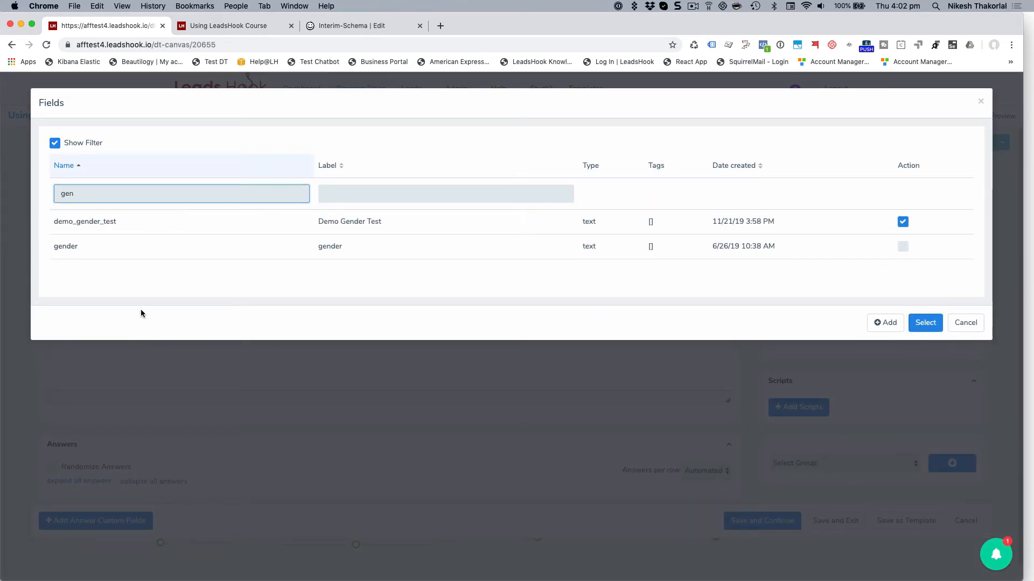
click(902, 247)
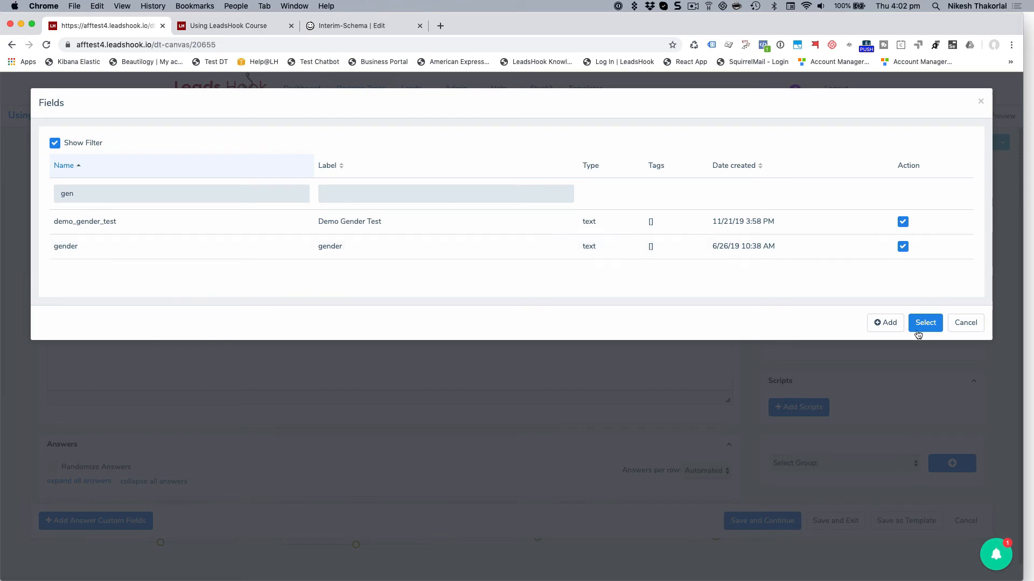
click(926, 322)
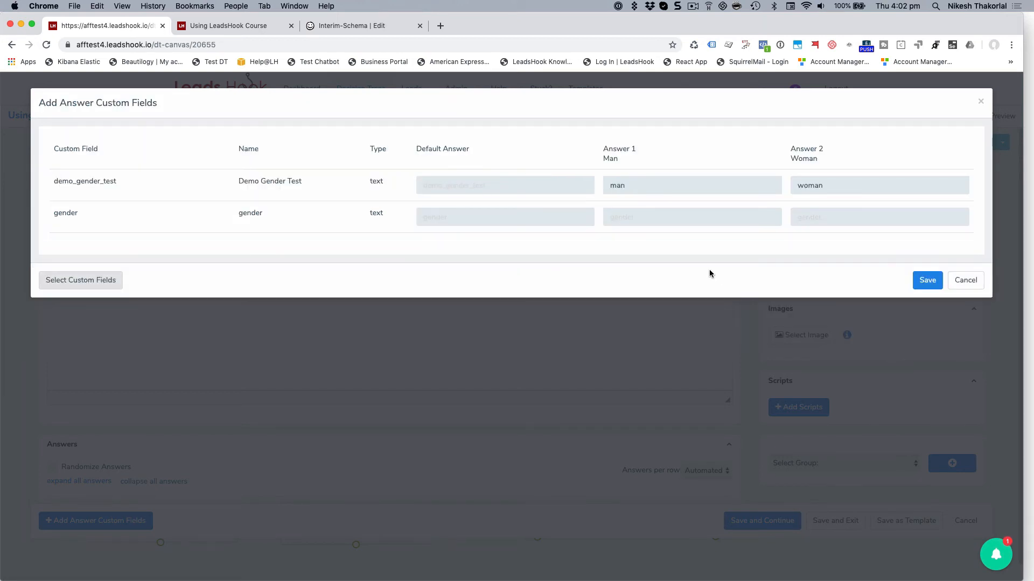
- Set the gender field value to "men" for the Man answer and "women" for the Woman answer, and save the values
click(648, 217)
text(men)
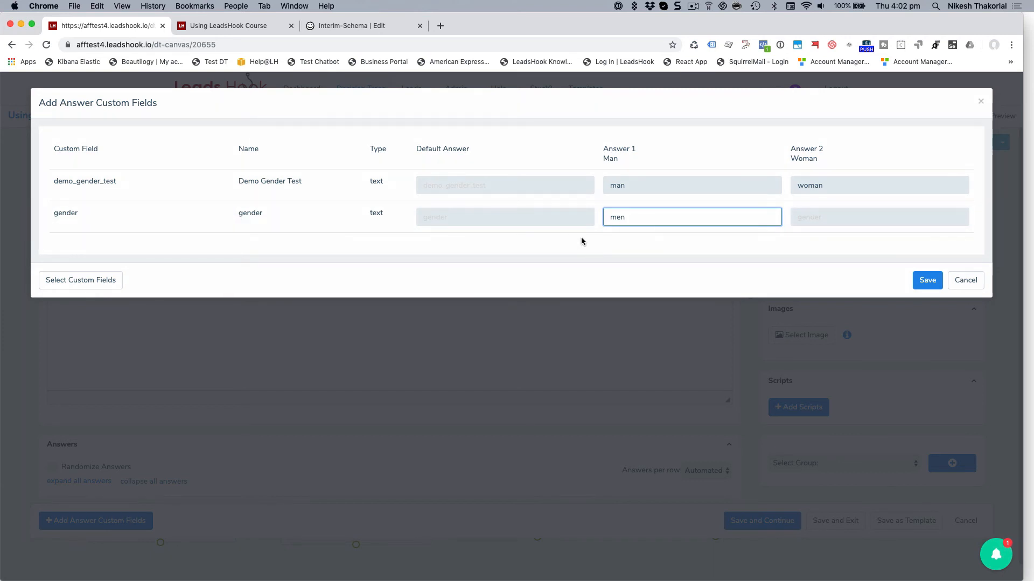
key(BackSpace)
key(BackSpace)
text(en)
click(793, 218)
text(wo)
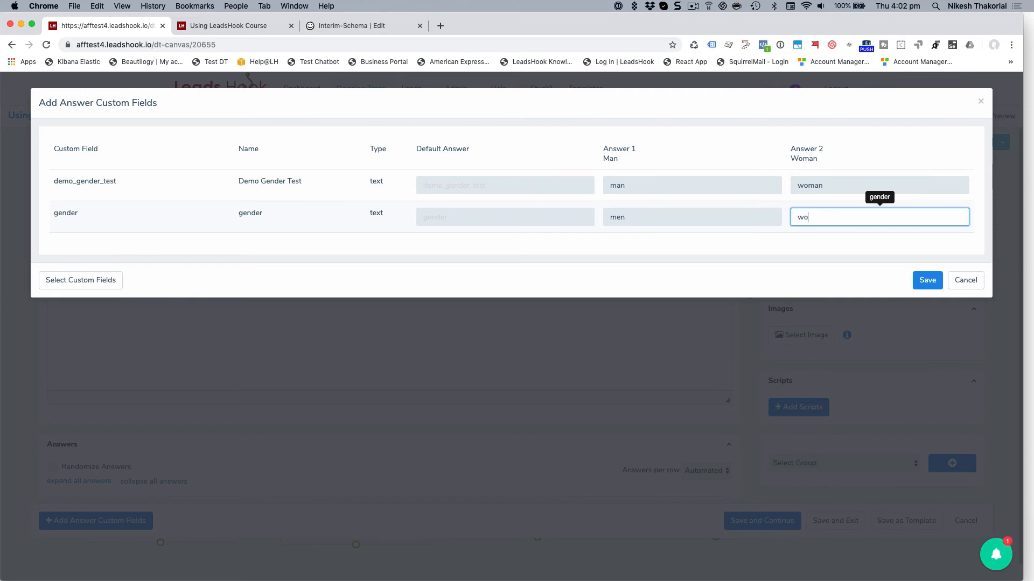
text(men)
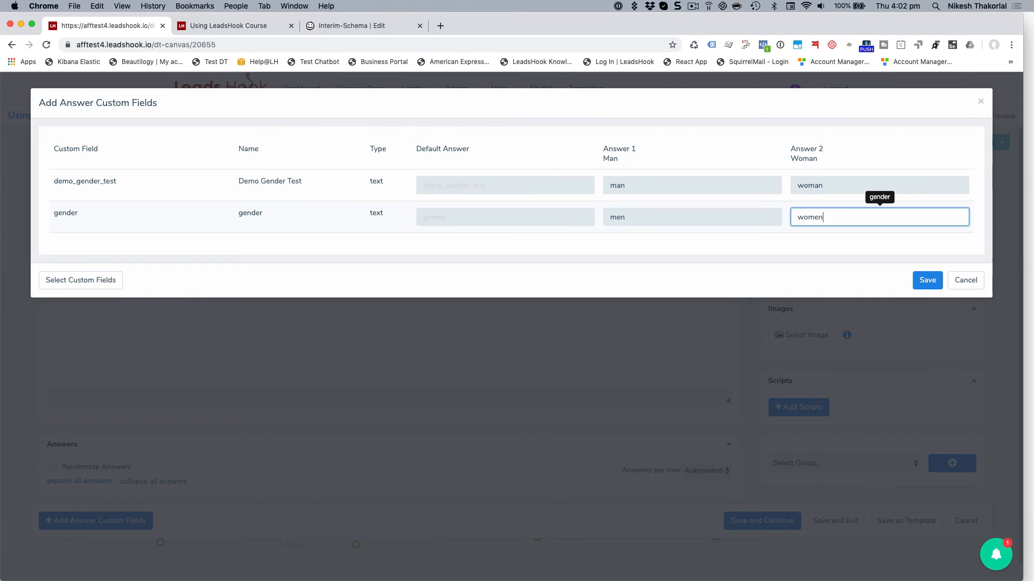
click(761, 238)
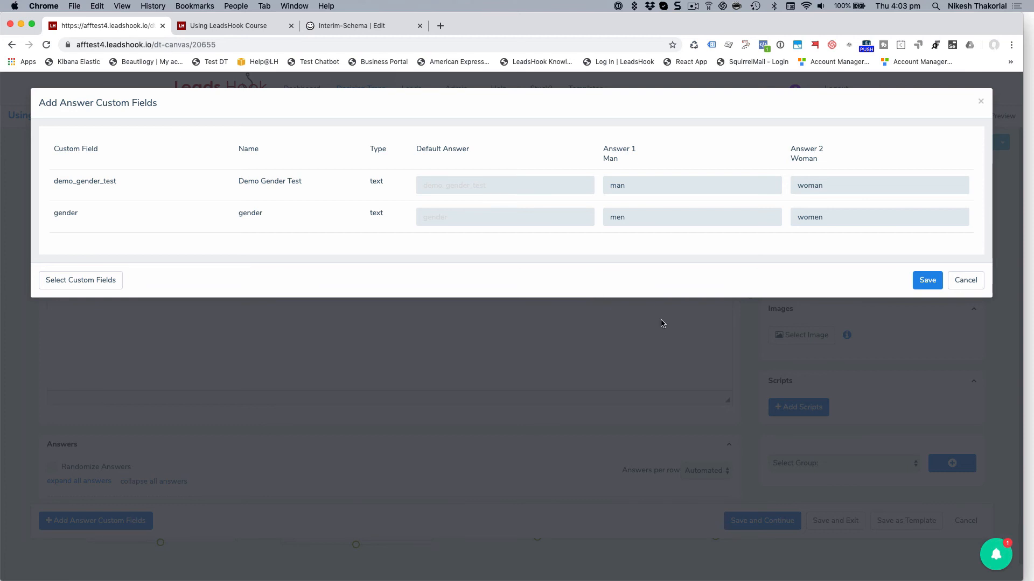
click(927, 280)
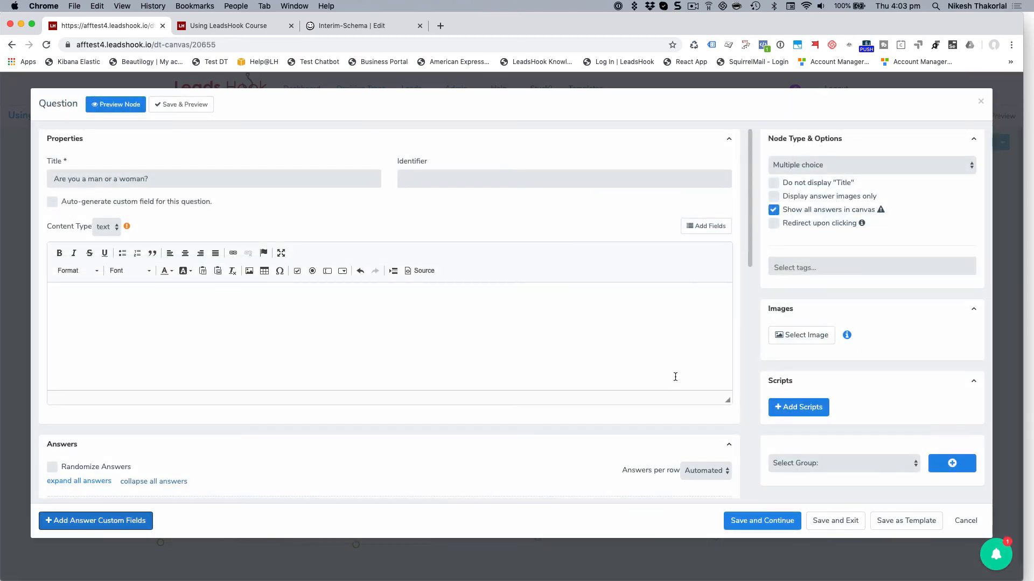
- Review the custom field values listed under the answers, and save and exit the question
scroll(402, 386, down, 2)
scroll(417, 349, down, 10)
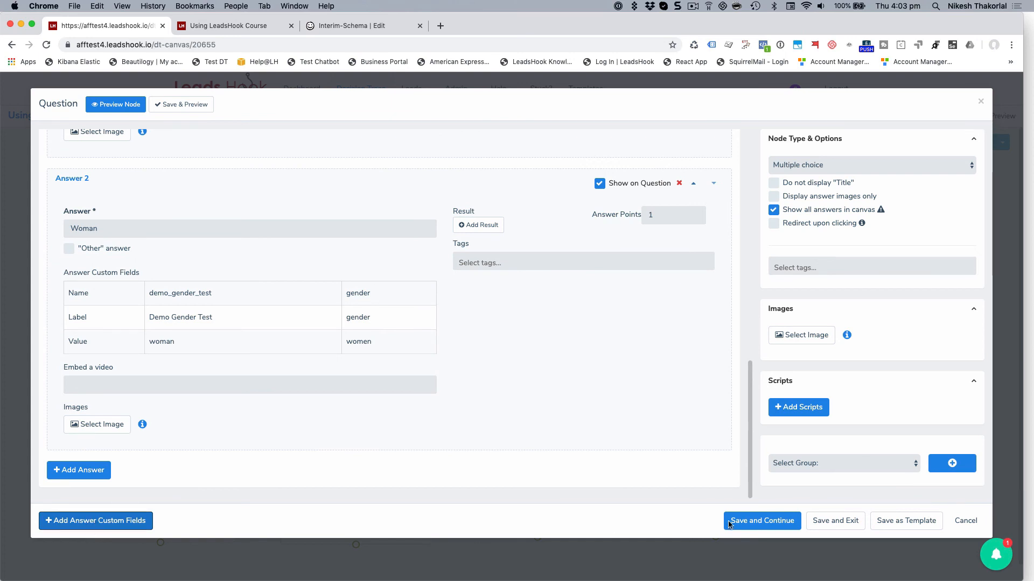
click(844, 530)
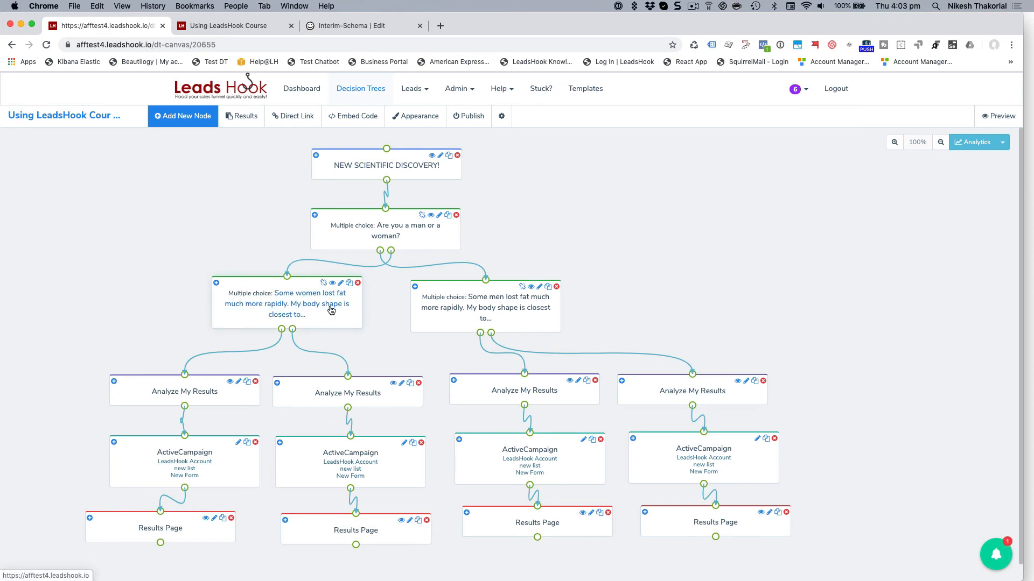
- Add the demo_body_type answer custom field to the "Some women lost fat much more rapidly" question, filtering the fields by the name "demo"
click(228, 286)
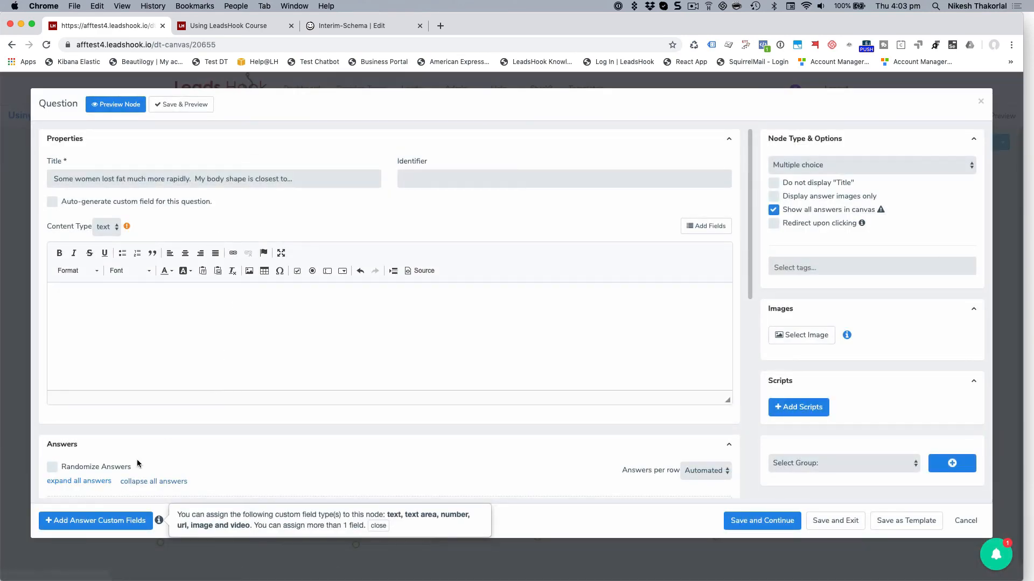
click(378, 526)
click(95, 520)
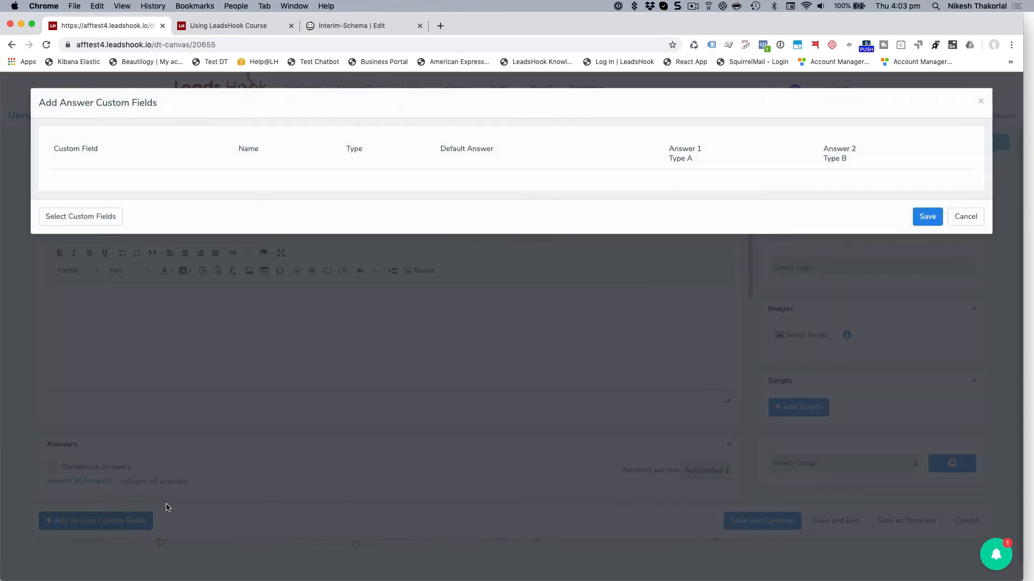
click(84, 216)
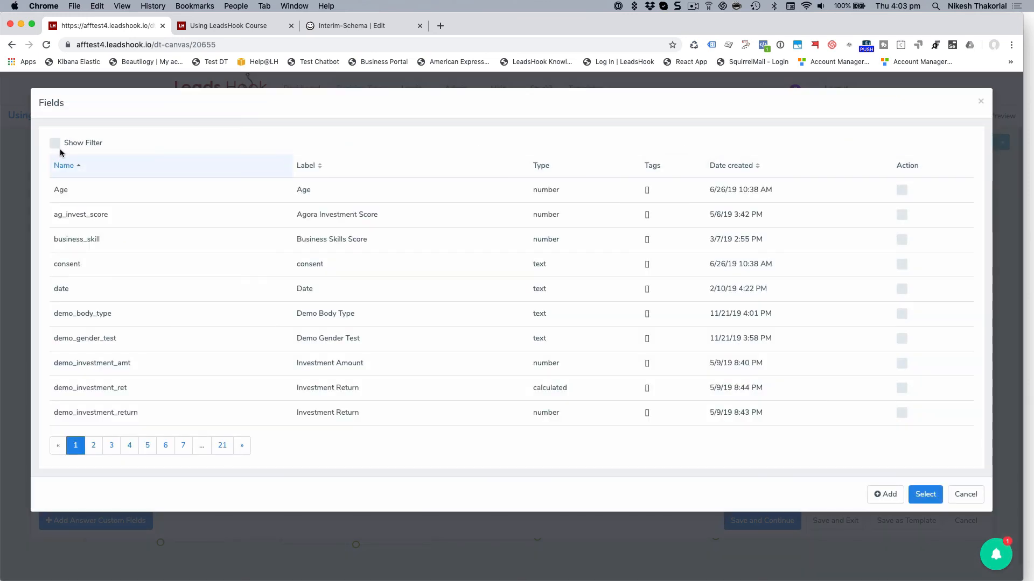
click(55, 143)
click(105, 194)
text(demo)
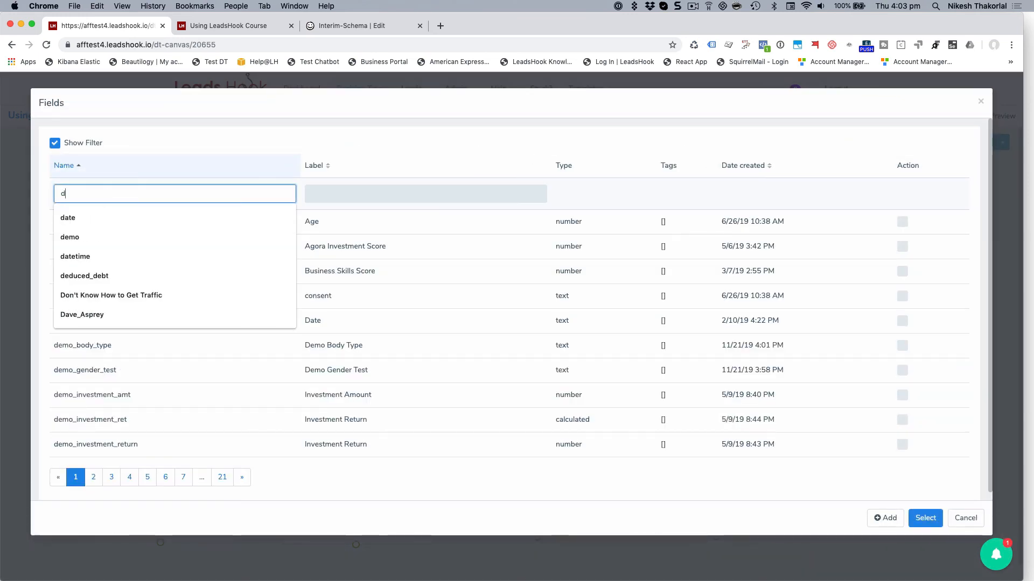
click(193, 111)
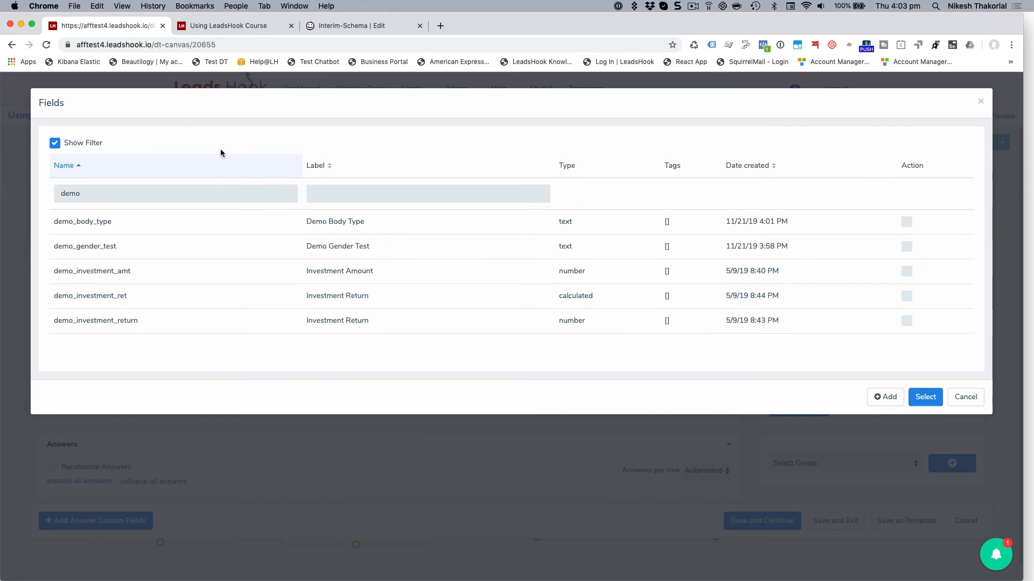
click(907, 223)
click(925, 397)
- Set the women's question demo_body_type value to "A" for Type A and "B" for Type B, then save and exit the question
click(662, 185)
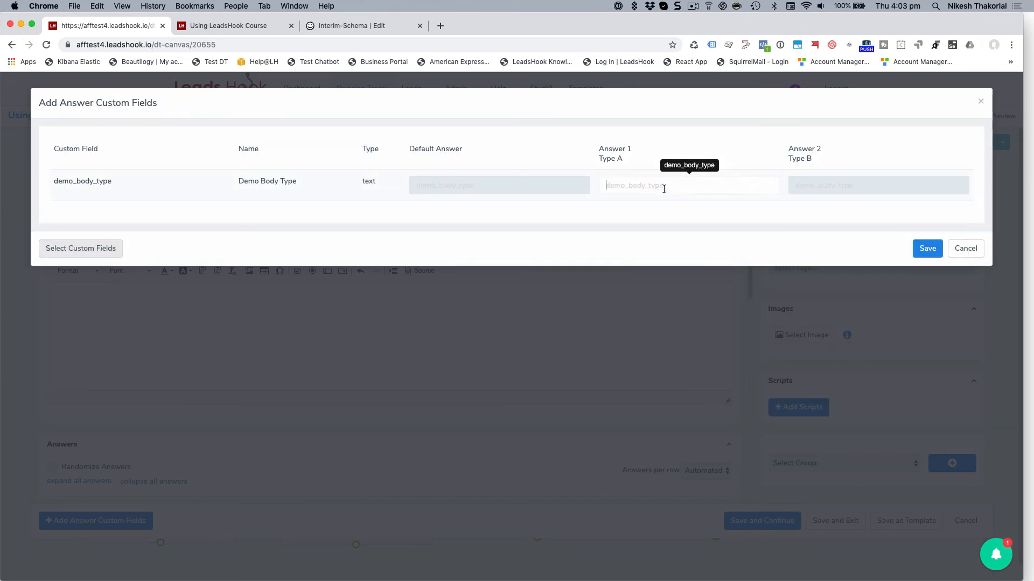
text(A)
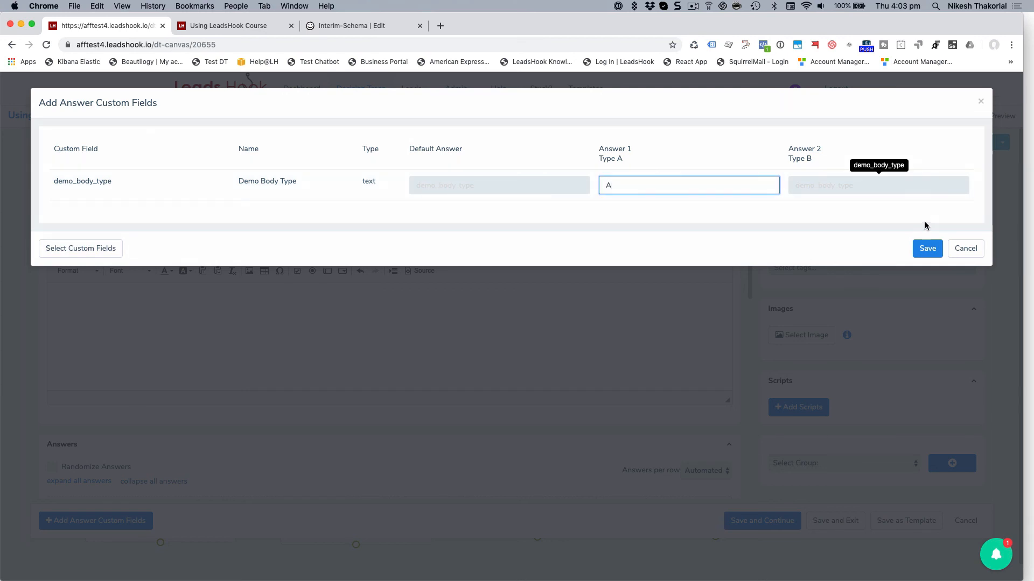
click(890, 182)
text(B)
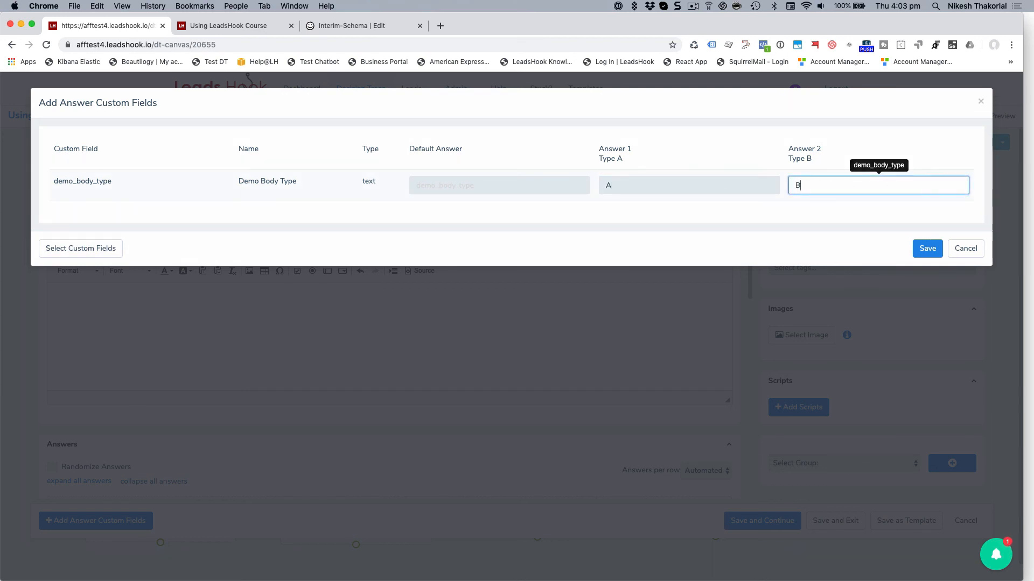
click(675, 233)
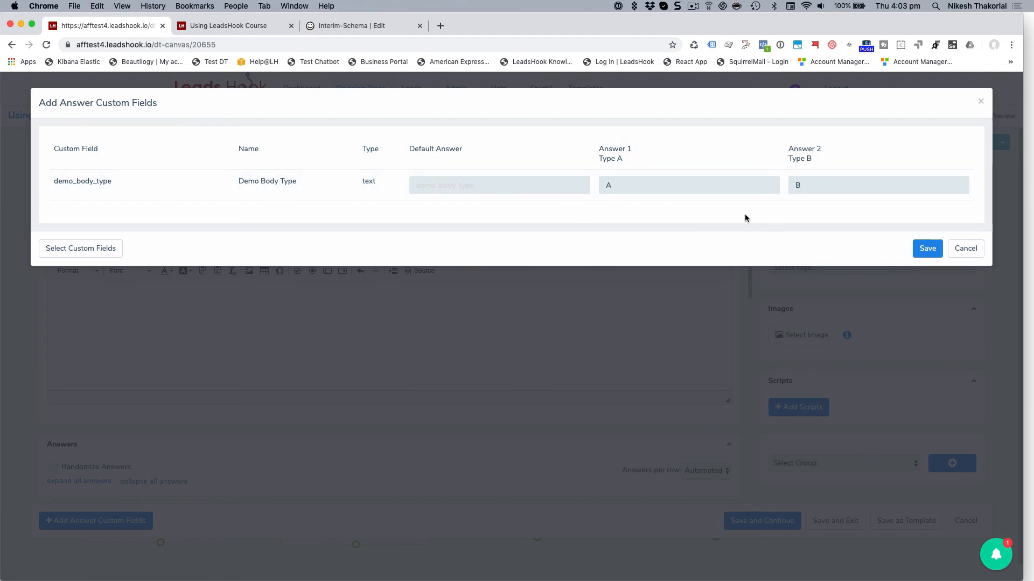
click(926, 249)
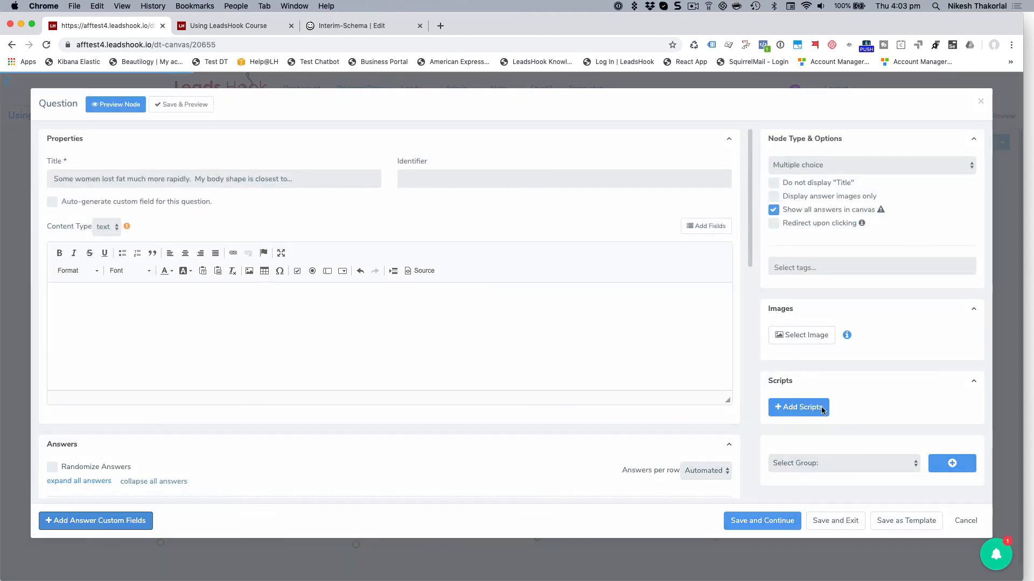
click(835, 521)
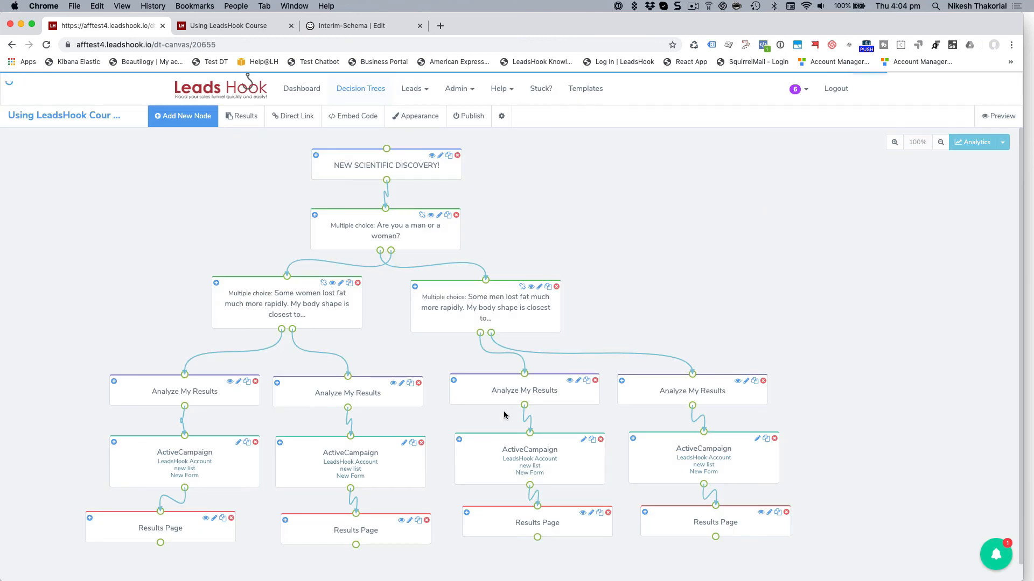
- Add the demo_body_type answer custom field to the "Some men lost fat much more rapidly" question, filtering the fields by the name "demo"
click(494, 311)
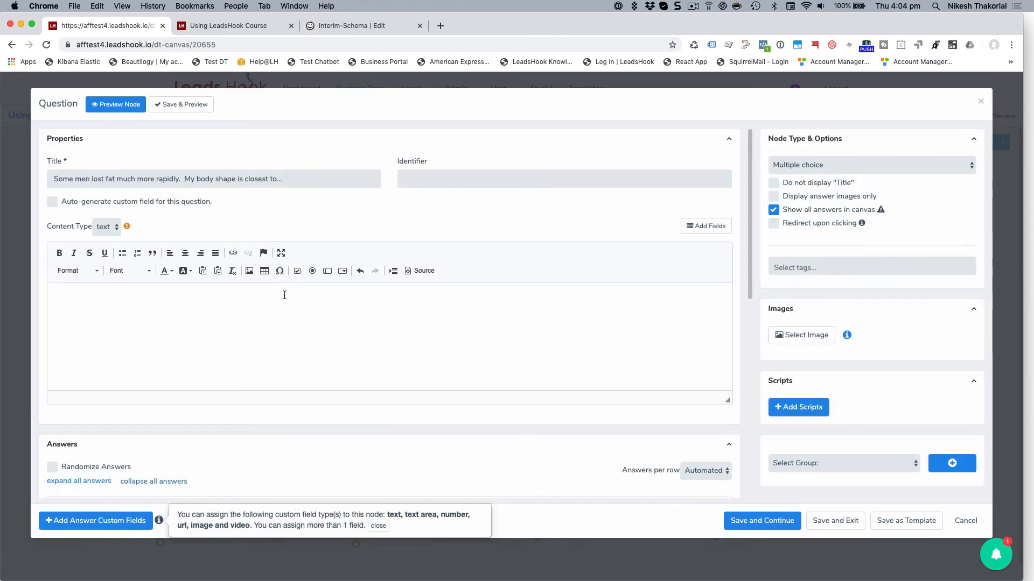
click(378, 525)
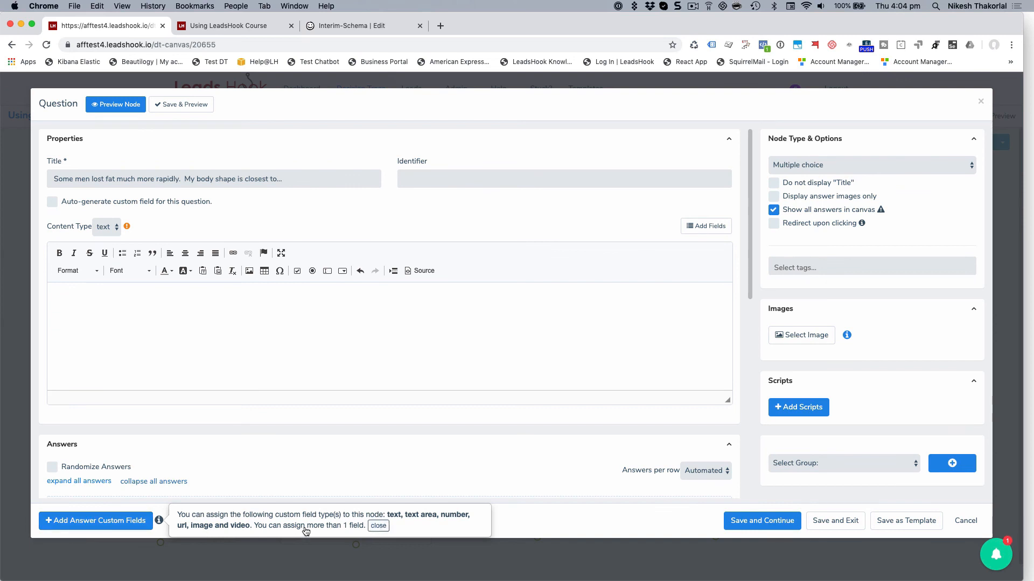
click(120, 525)
click(98, 221)
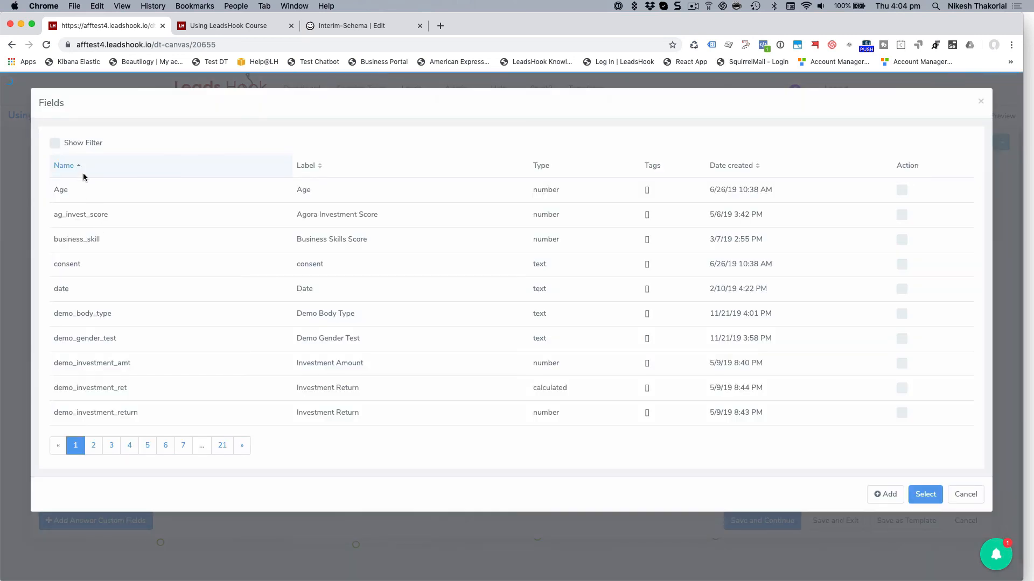
click(55, 142)
click(108, 194)
text(dem)
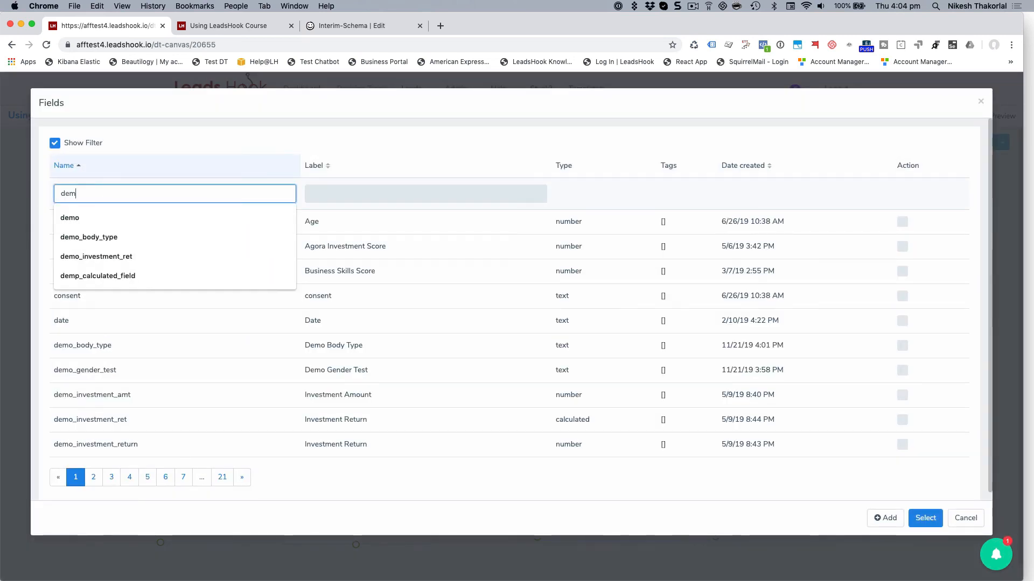
text(o)
click(341, 143)
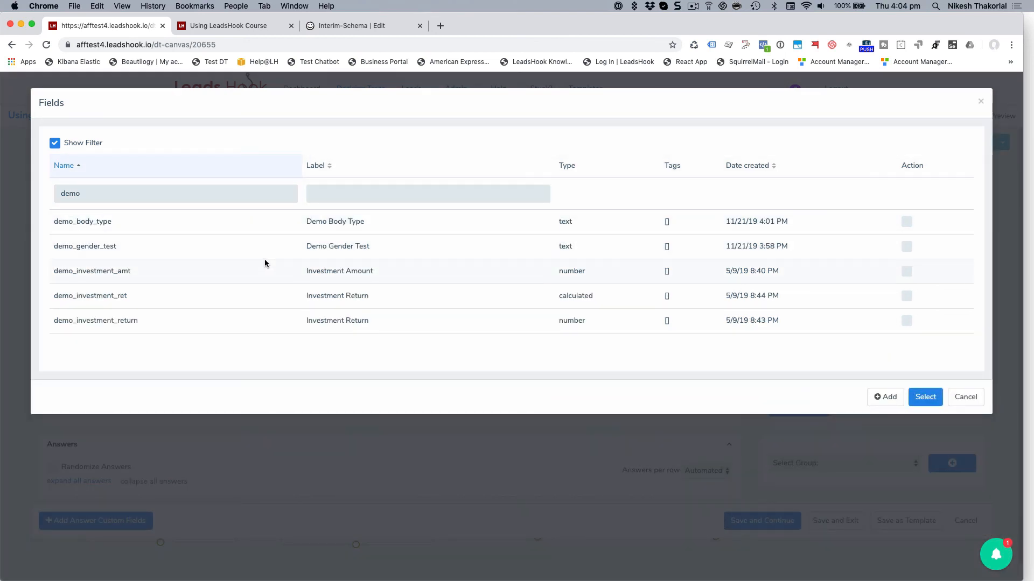
click(906, 222)
click(925, 397)
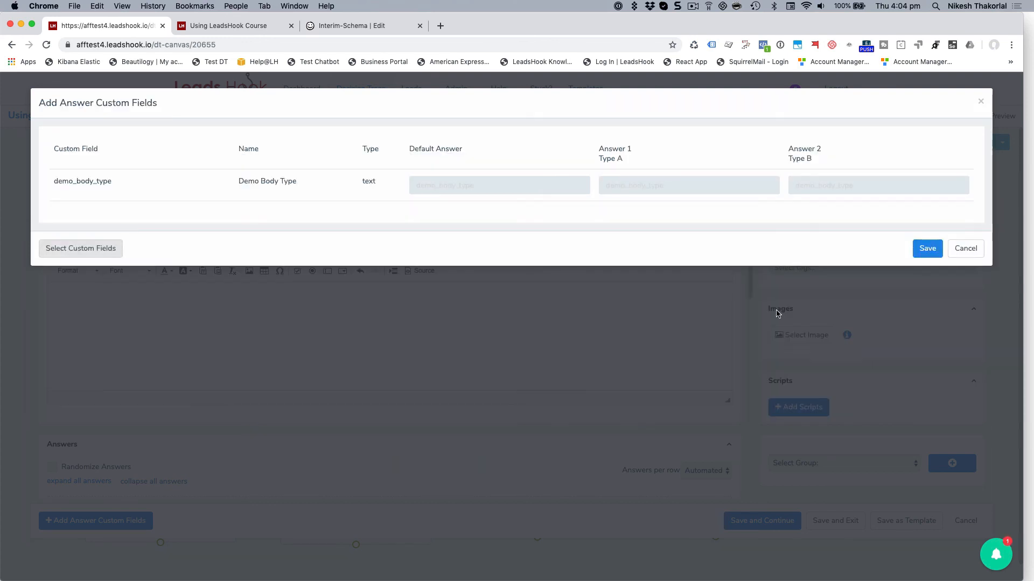
- Set the men's question demo_body_type value to "A" for Type A and "B" for Type B, then save and exit the question
click(662, 190)
text(A)
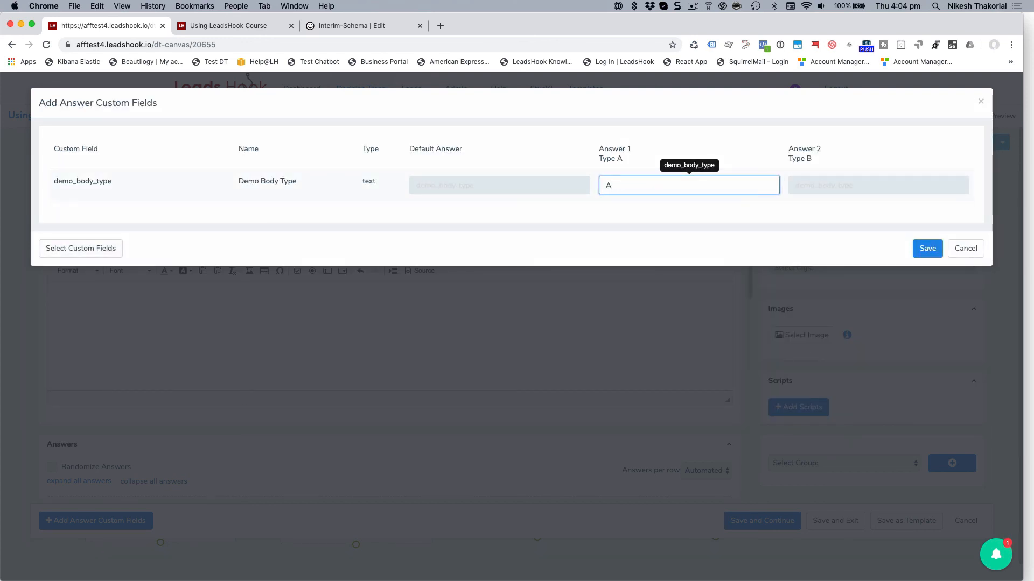
click(808, 189)
text(B)
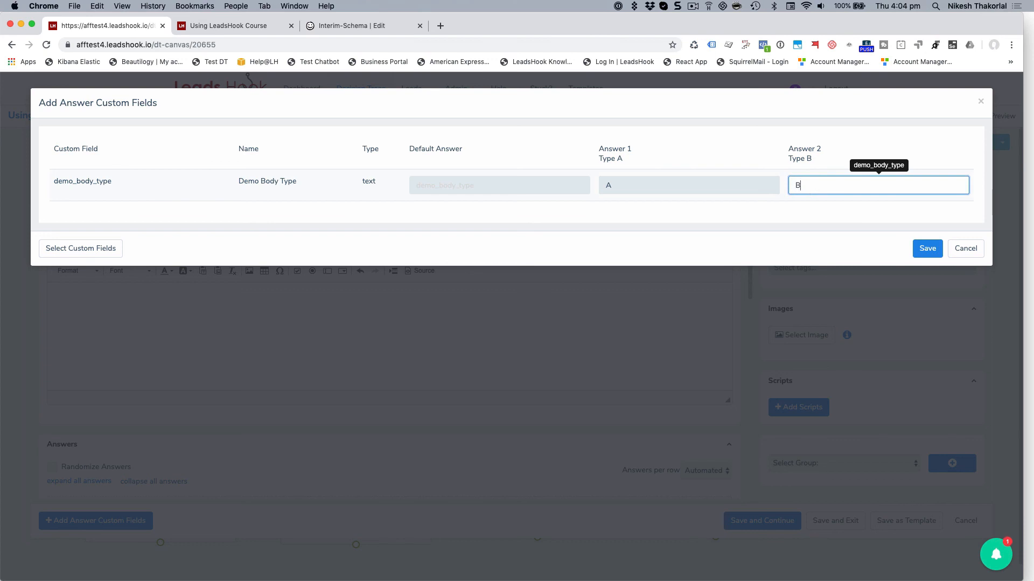
click(927, 249)
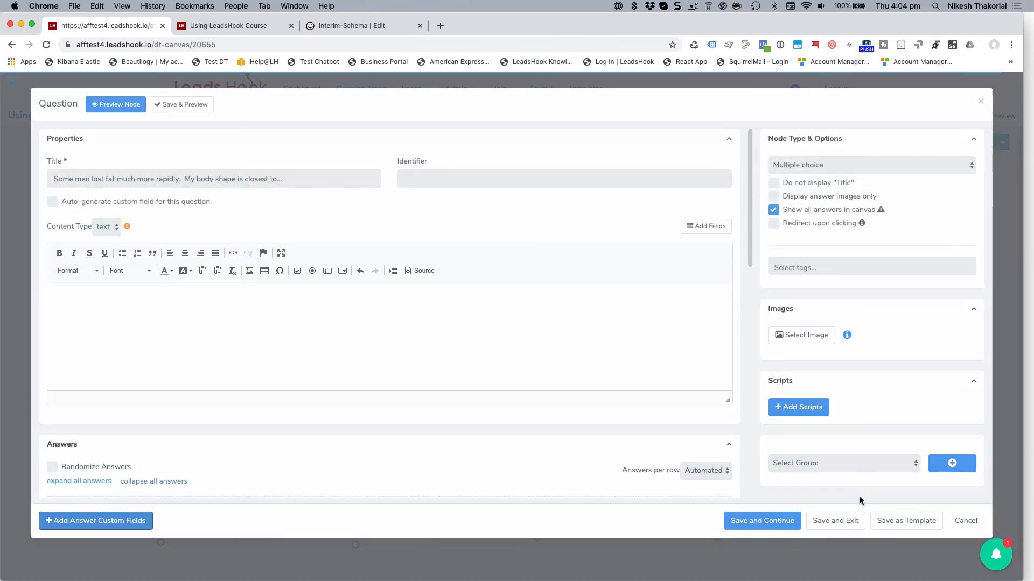
click(848, 521)
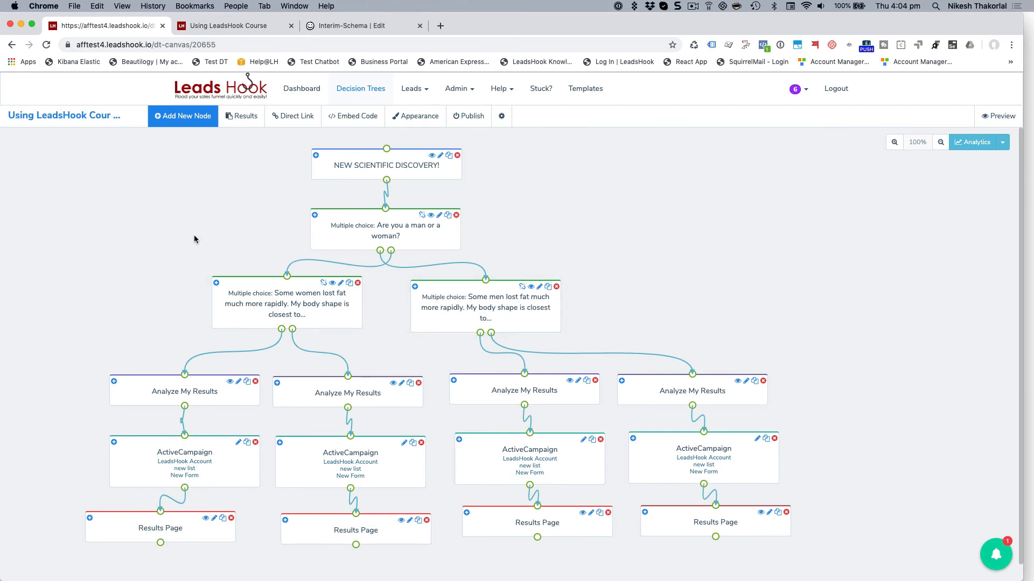
key(super+Tab)
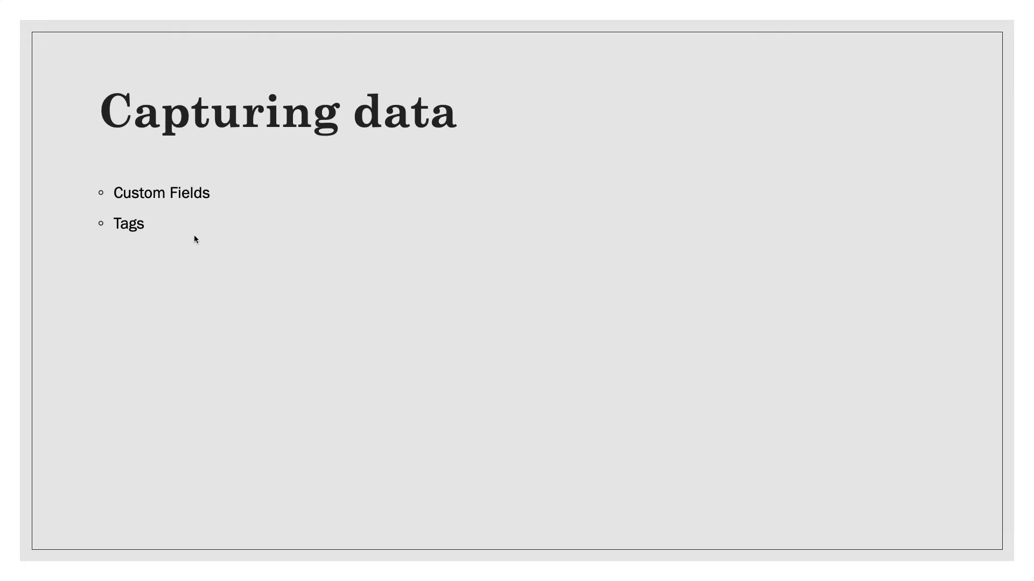
key(super+Tab)
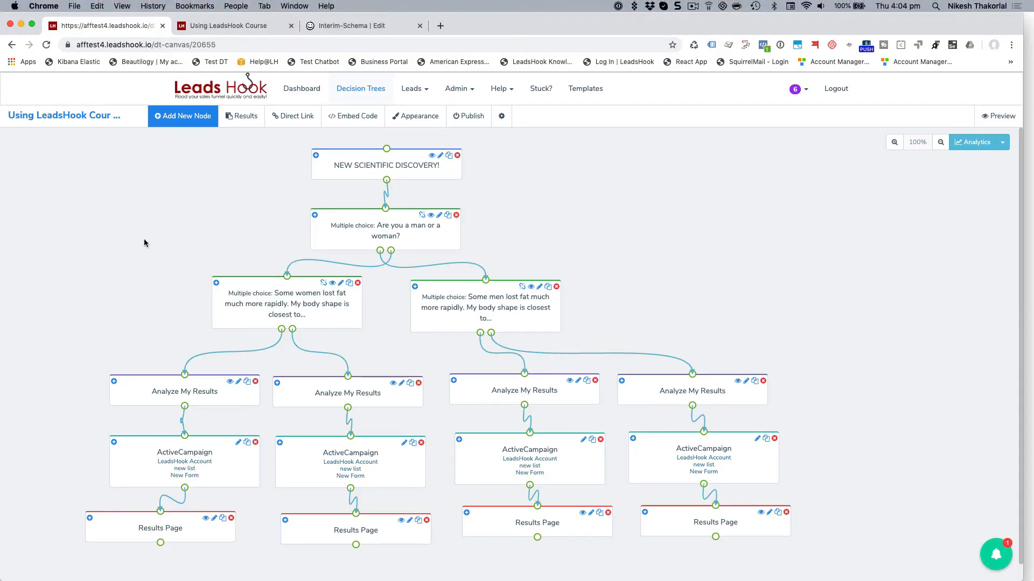